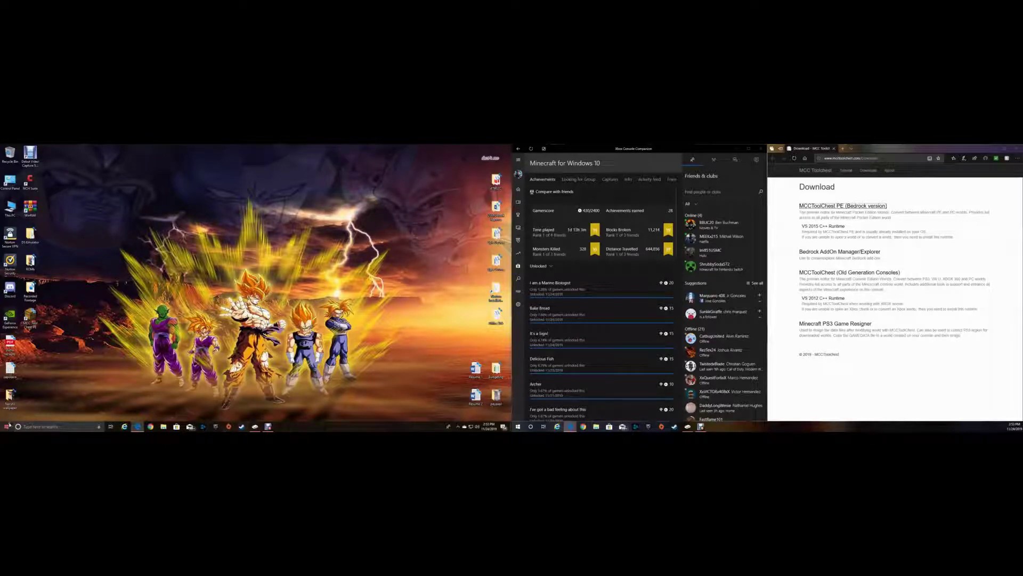
Step: Launch Minecraft from the Windows Start menu's app list
{"action": "left_click", "coordinate": [6, 426]}
{"action": "left_click", "coordinate": [382, 251]}
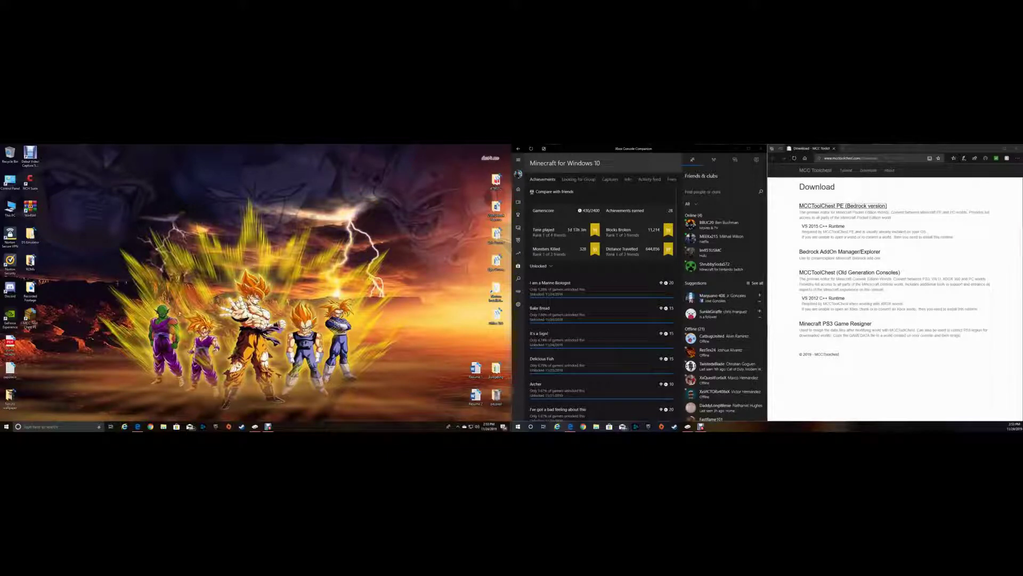
{"action": "left_click", "coordinate": [5, 427]}
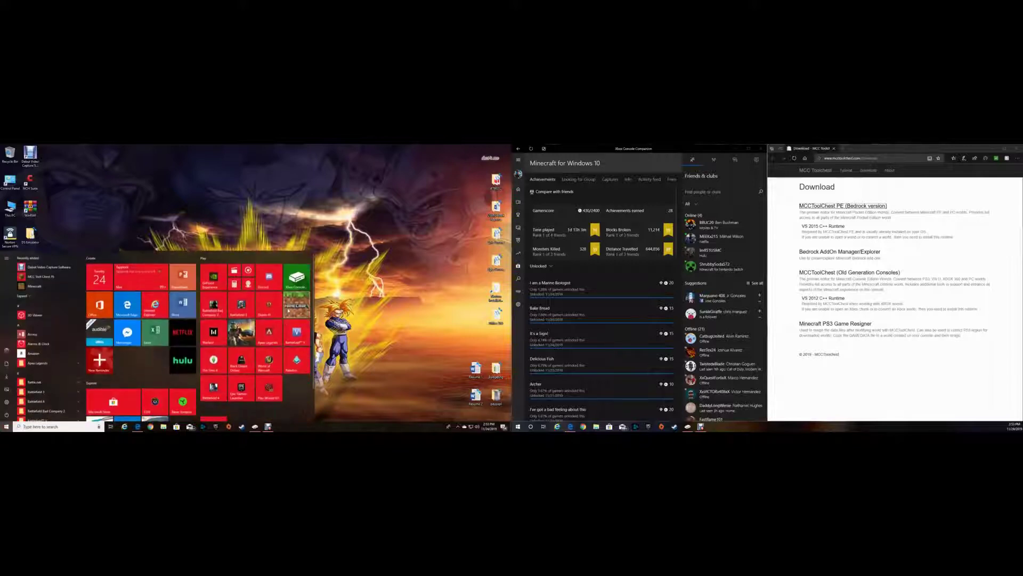
{"action": "left_click", "coordinate": [288, 309]}
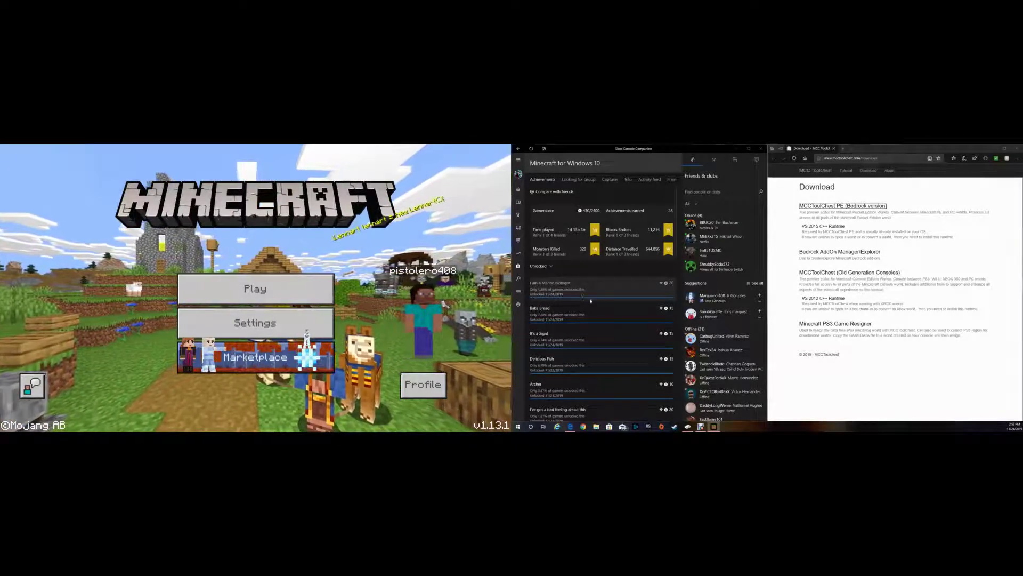
Step: Filter achievements to Locked, open Body Guard's details, and open Minecraft's Worlds list
{"action": "left_click", "coordinate": [541, 266]}
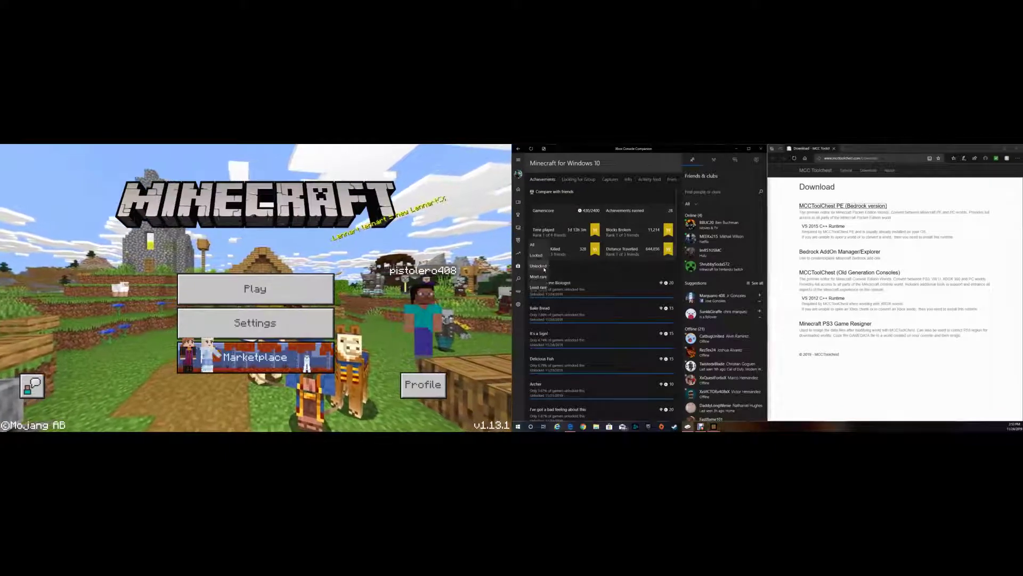
{"action": "left_click", "coordinate": [539, 255]}
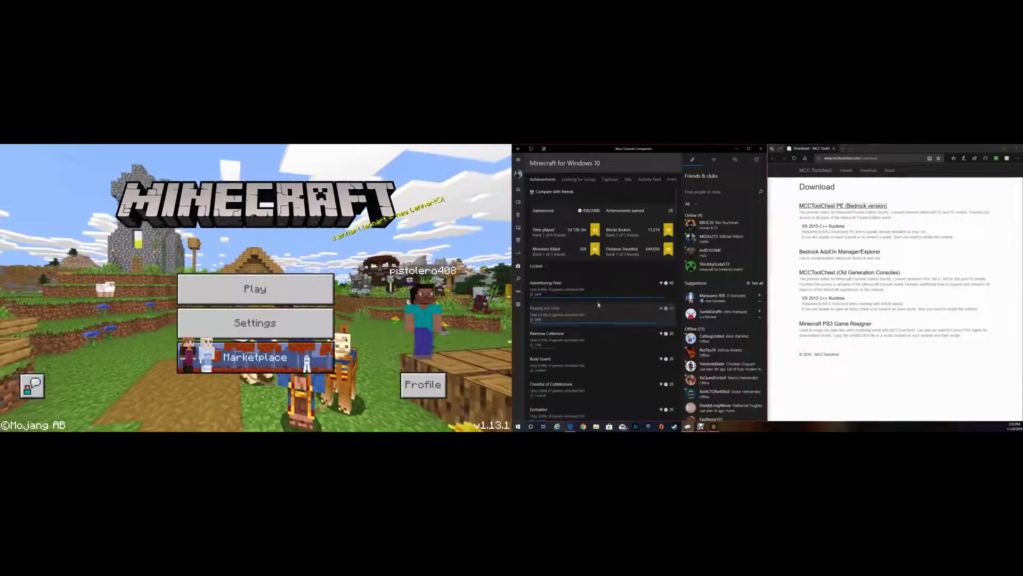
{"action": "scroll", "coordinate": [602, 299], "scroll_direction": "down", "scroll_amount": 1}
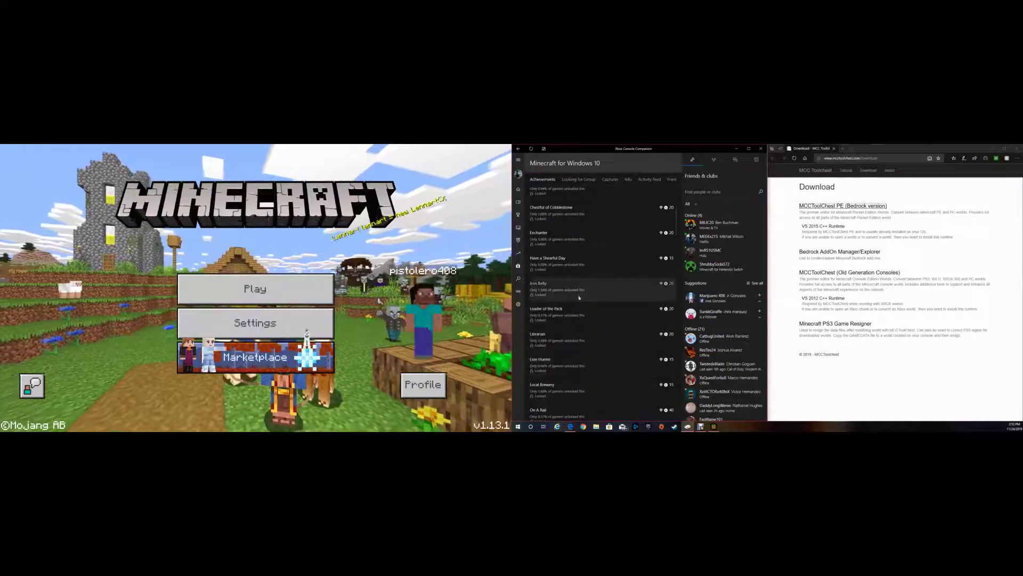
{"action": "left_click", "coordinate": [596, 270]}
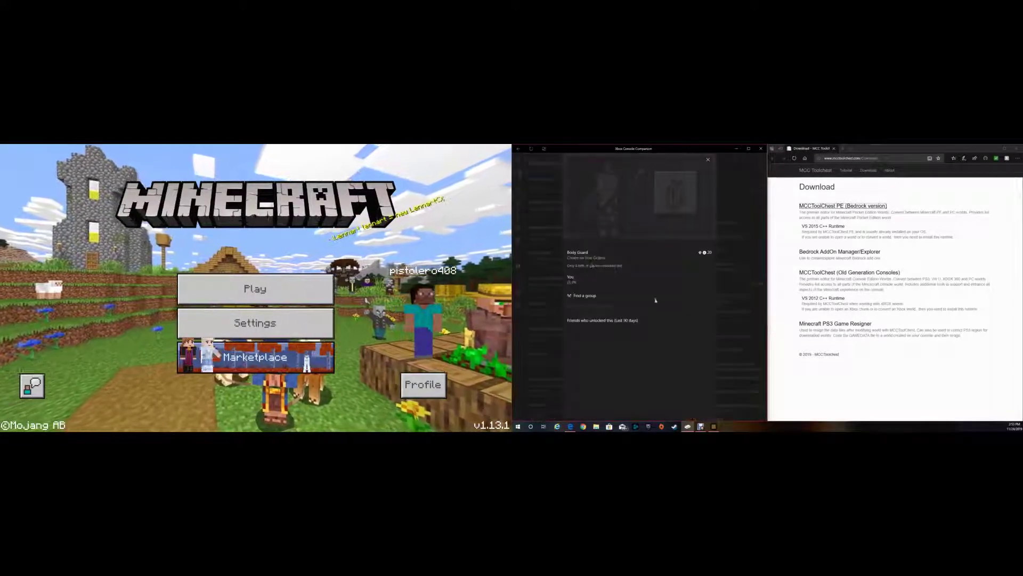
{"action": "left_click", "coordinate": [314, 293]}
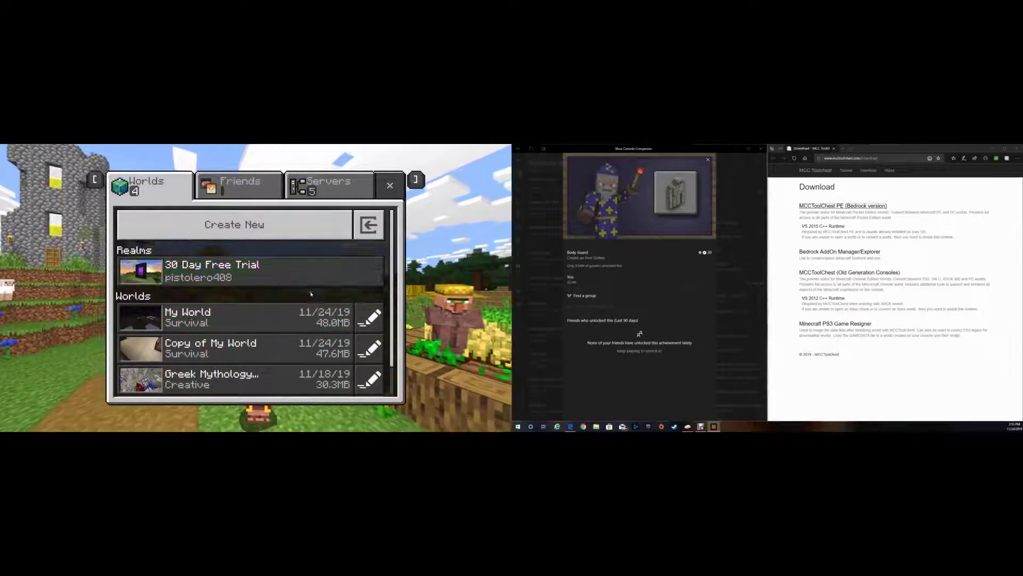
Step: Load My World from the Worlds list and walk toward the village
{"action": "scroll", "coordinate": [243, 295], "scroll_direction": "down", "scroll_amount": 2}
{"action": "left_click", "coordinate": [243, 297]}
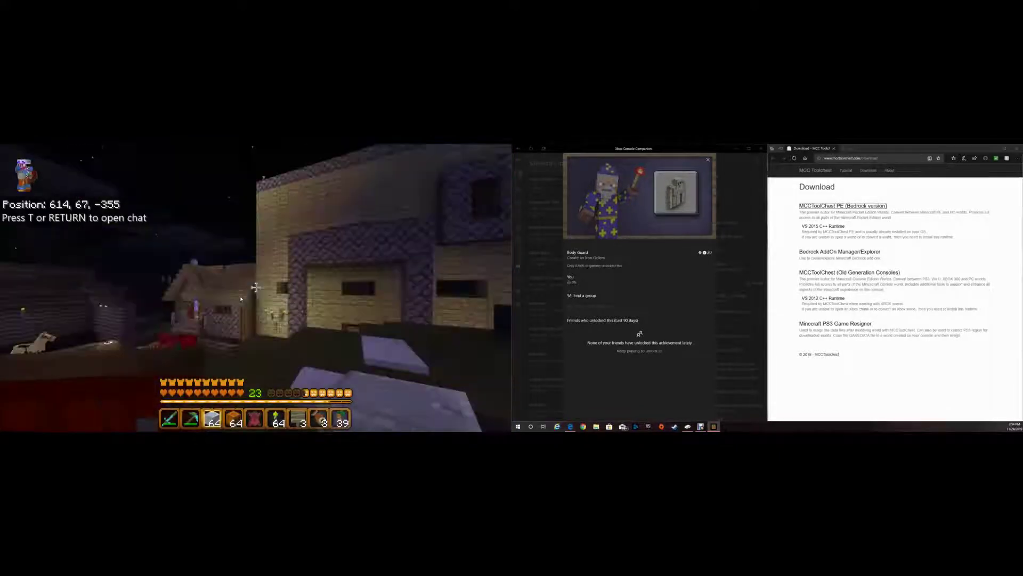
{"action": "key", "text": "w"}
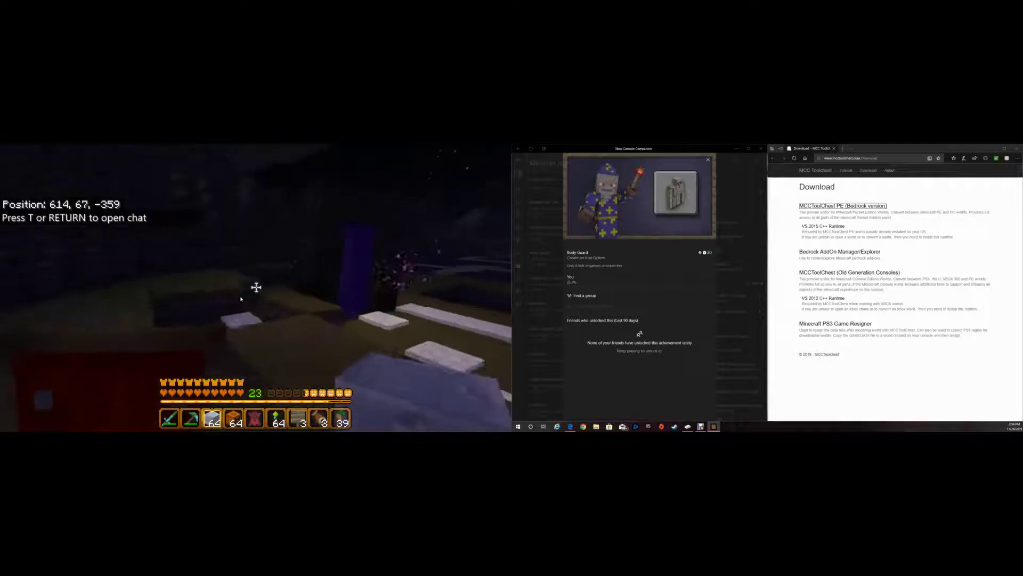
Step: Set both Default Game Mode and Personal Game Mode to Creative in the world's Game settings
{"action": "key", "text": "Escape"}
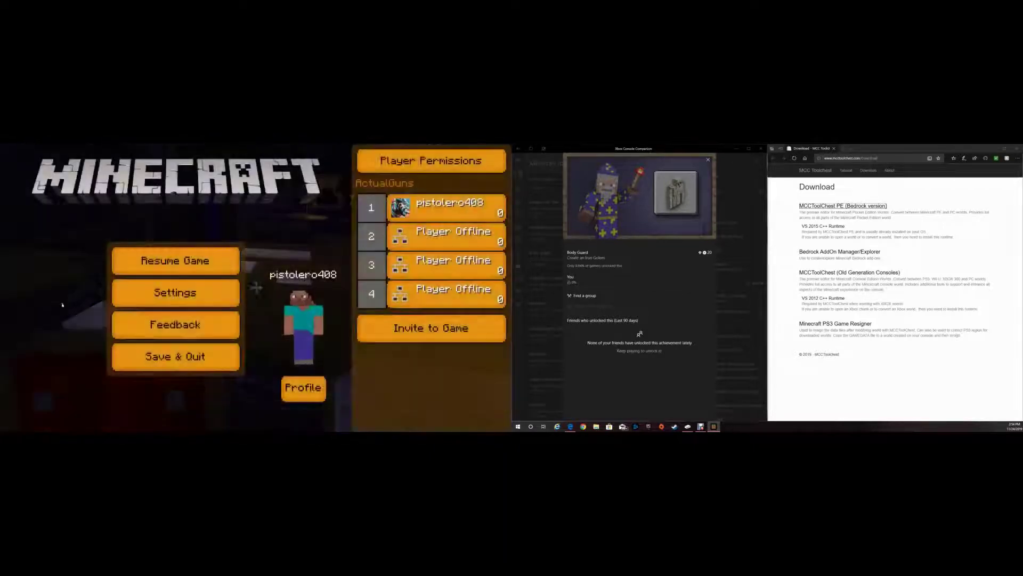
{"action": "left_click", "coordinate": [212, 290]}
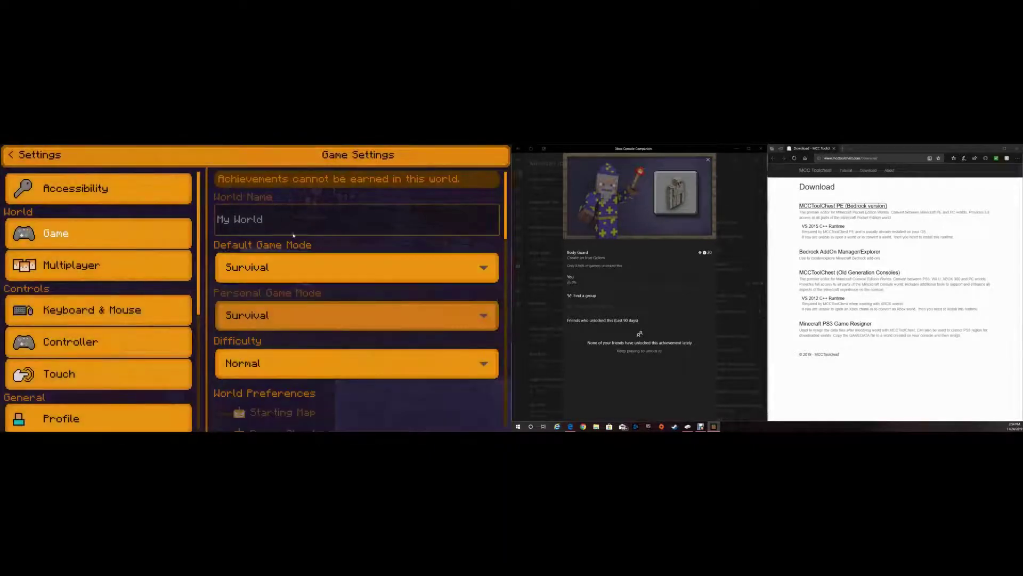
{"action": "left_click", "coordinate": [275, 265]}
{"action": "left_click", "coordinate": [266, 280]}
{"action": "left_click", "coordinate": [276, 315]}
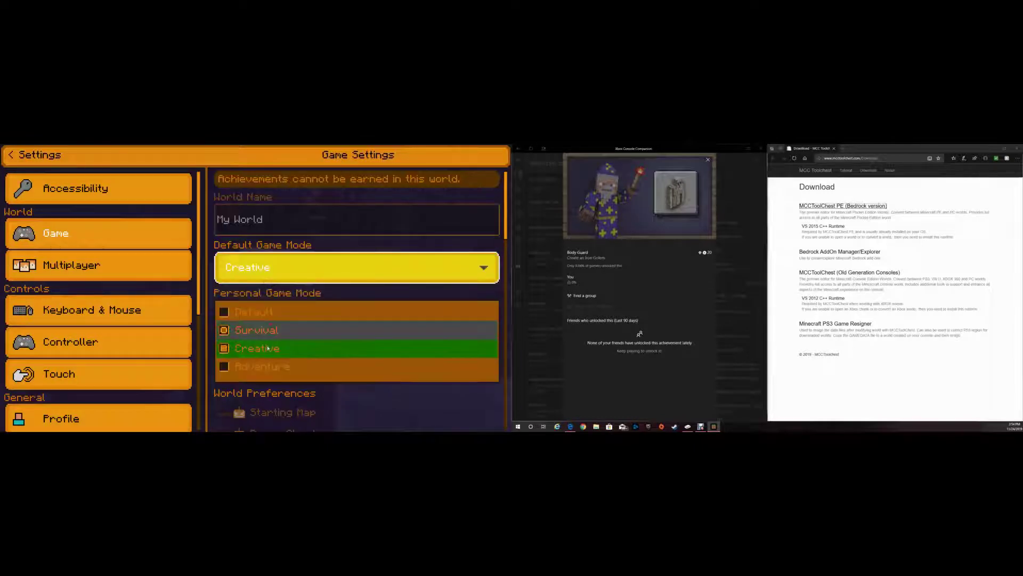
{"action": "left_click", "coordinate": [267, 348]}
{"action": "scroll", "coordinate": [271, 336], "scroll_direction": "down", "scroll_amount": 10}
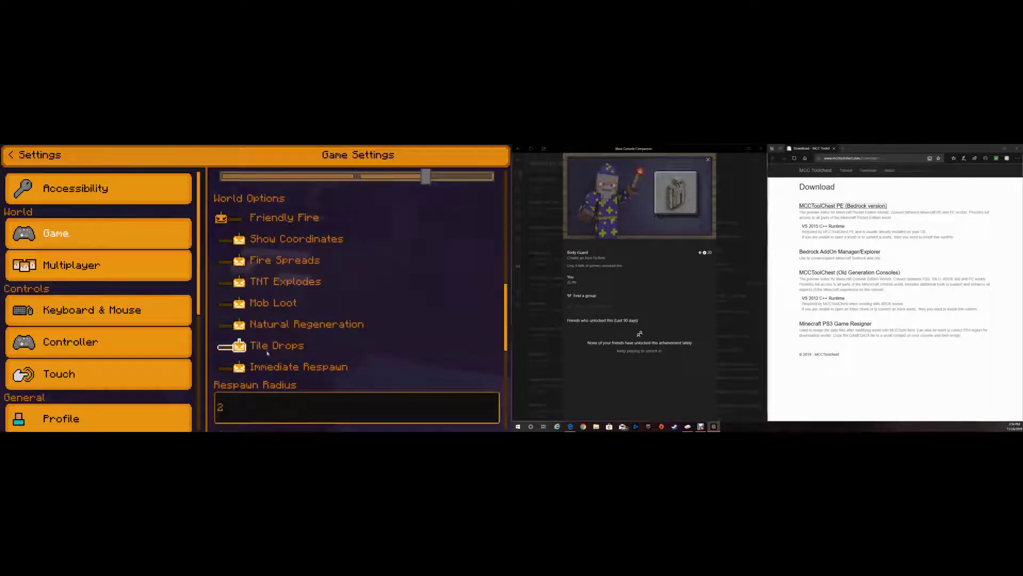
{"action": "scroll", "coordinate": [269, 346], "scroll_direction": "down", "scroll_amount": 3}
{"action": "scroll", "coordinate": [270, 347], "scroll_direction": "up", "scroll_amount": 6}
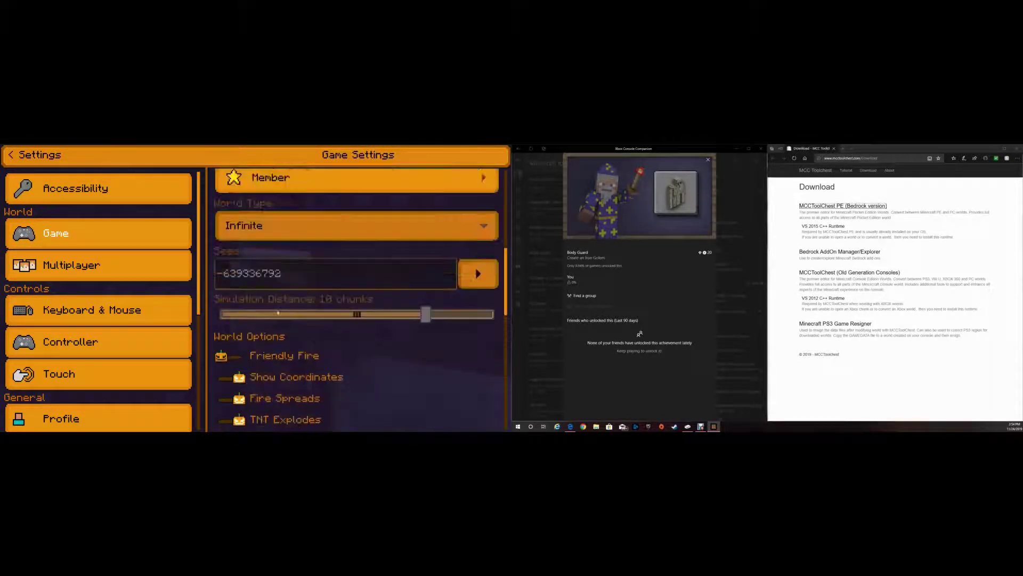
{"action": "scroll", "coordinate": [279, 313], "scroll_direction": "up", "scroll_amount": 5}
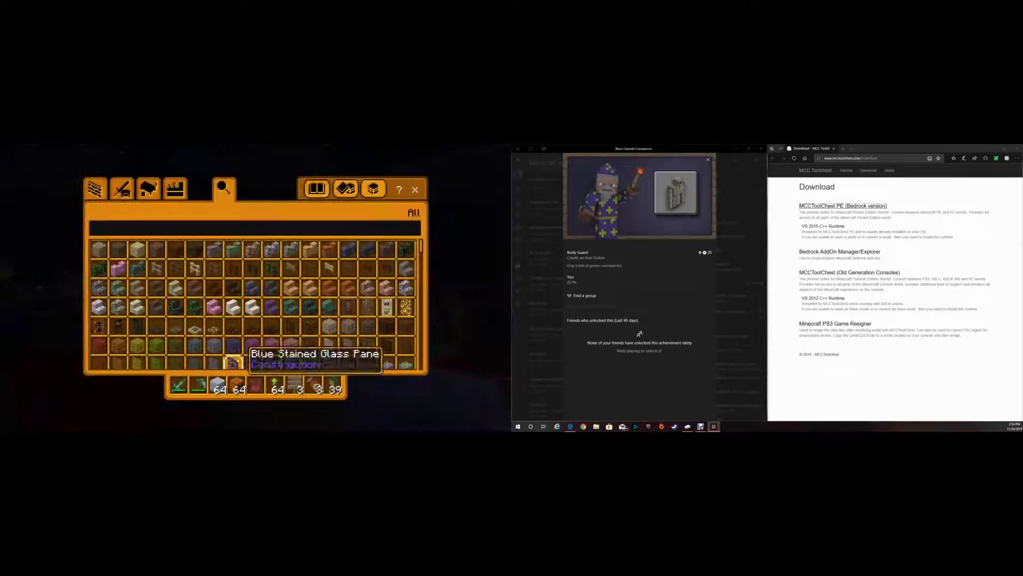
{"action": "key", "text": "e"}
Step: Check the creative inventory, then set Default and Personal Game Mode back to Survival
{"action": "key", "text": "Escape"}
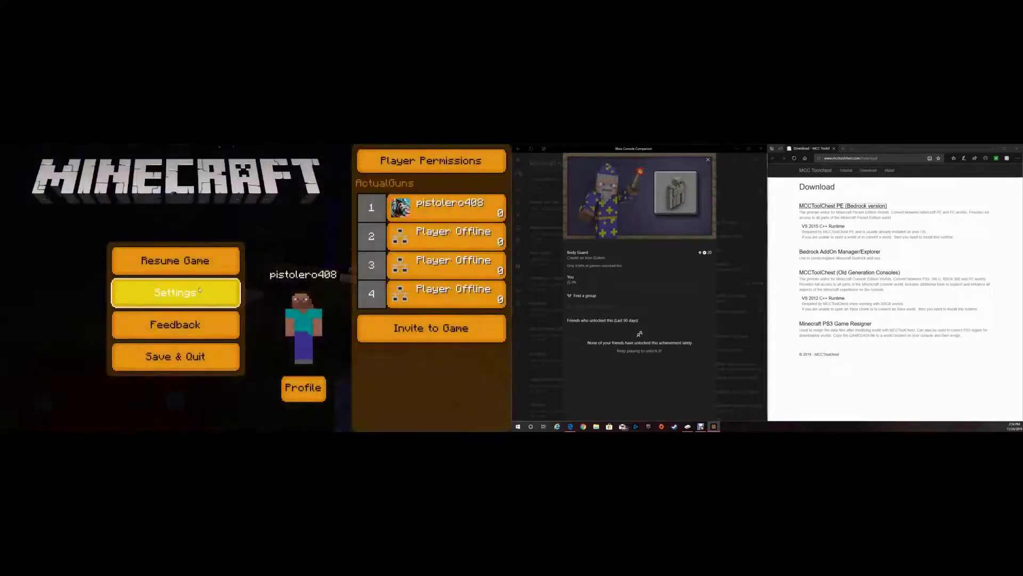
{"action": "left_click", "coordinate": [176, 293]}
{"action": "scroll", "coordinate": [346, 240], "scroll_direction": "down", "scroll_amount": 3}
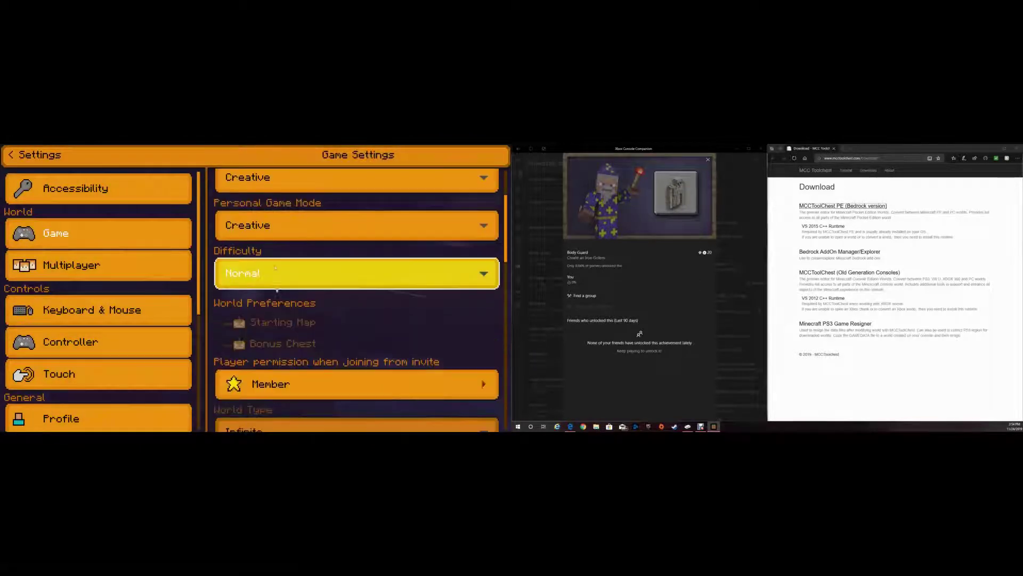
{"action": "scroll", "coordinate": [277, 238], "scroll_direction": "up", "scroll_amount": 2}
{"action": "left_click", "coordinate": [276, 237]}
{"action": "left_click", "coordinate": [277, 235]}
{"action": "left_click", "coordinate": [251, 285]}
{"action": "left_click", "coordinate": [250, 297]}
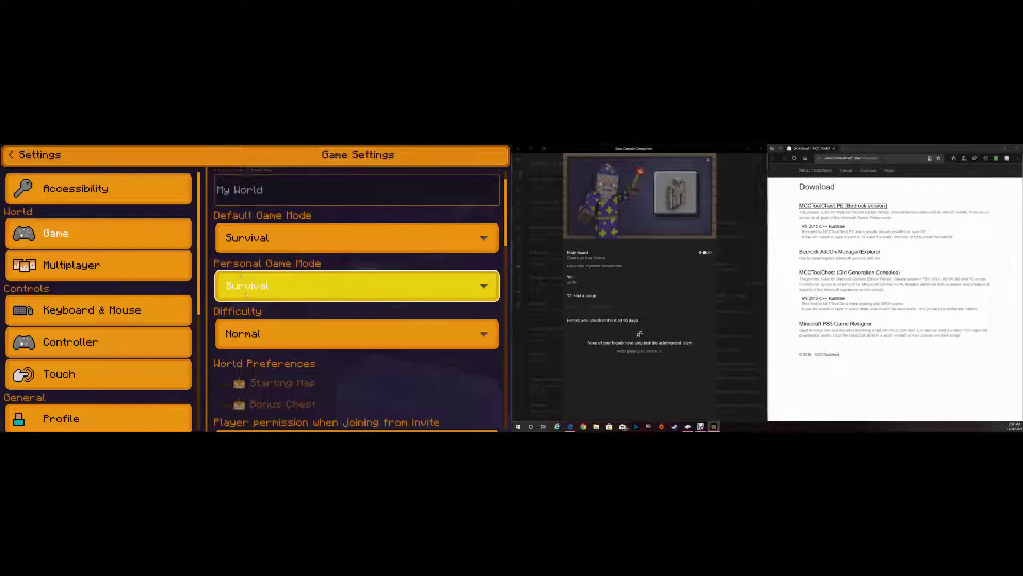
{"action": "scroll", "coordinate": [256, 288], "scroll_direction": "down", "scroll_amount": 10}
{"action": "scroll", "coordinate": [266, 320], "scroll_direction": "down", "scroll_amount": 5}
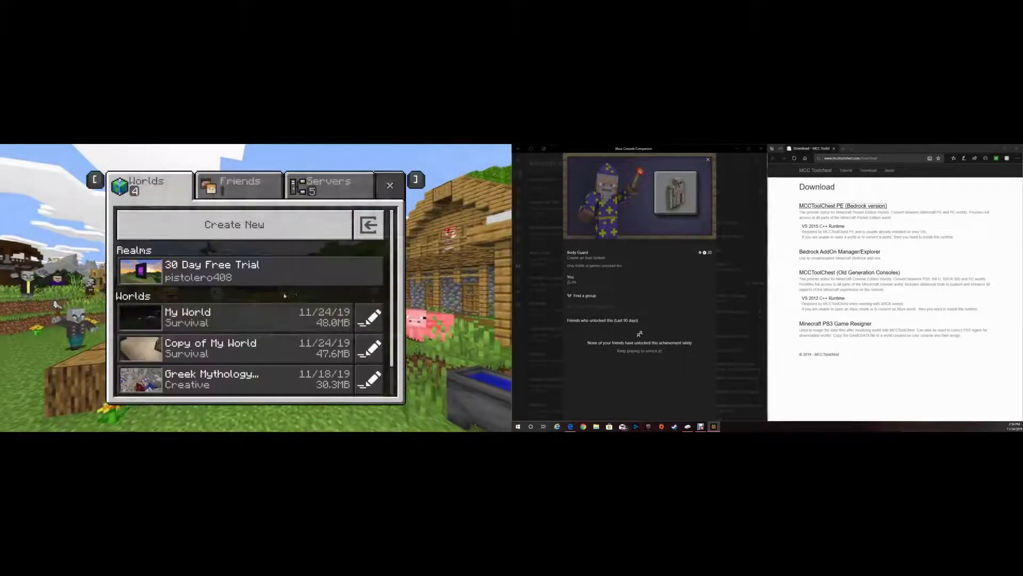
Step: Quit Minecraft and download MCC ToolChest PE (Bedrock version) from the Edge download page
{"action": "key", "text": "Escape"}
{"action": "key", "text": "Escape"}
{"action": "key", "text": "Return"}
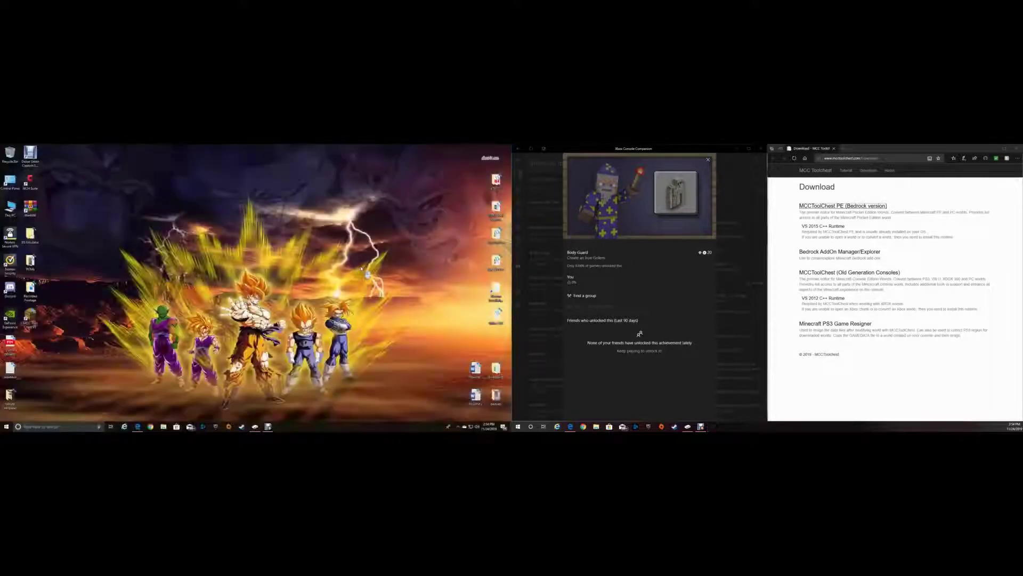
{"action": "left_click", "coordinate": [890, 203]}
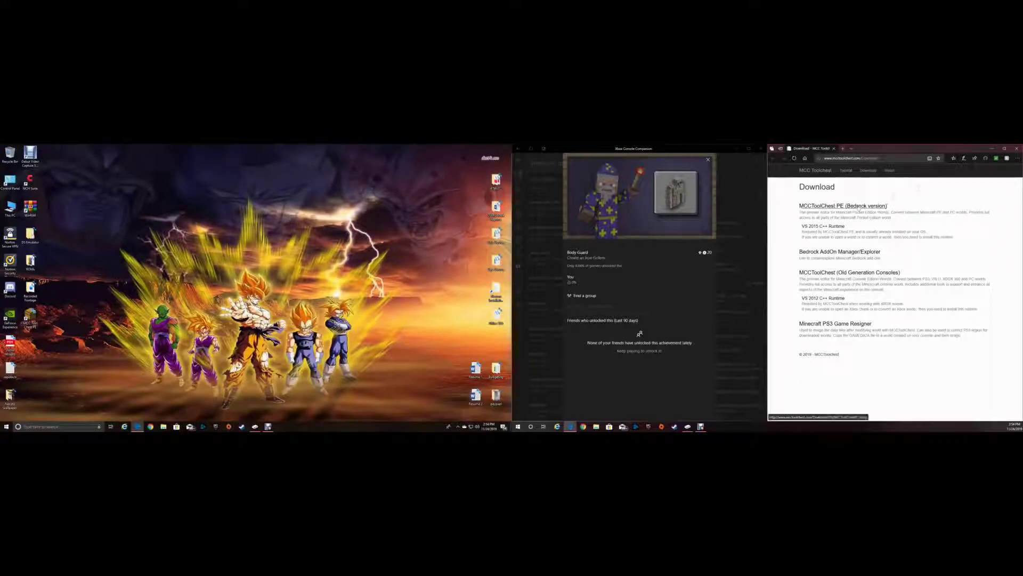
{"action": "left_click", "coordinate": [858, 207]}
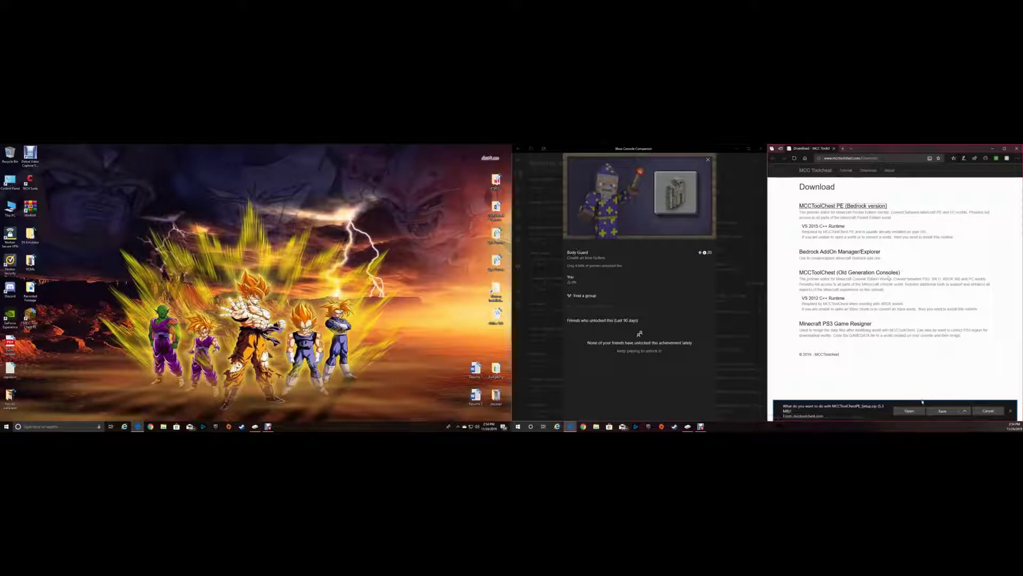
{"action": "left_click", "coordinate": [1010, 412]}
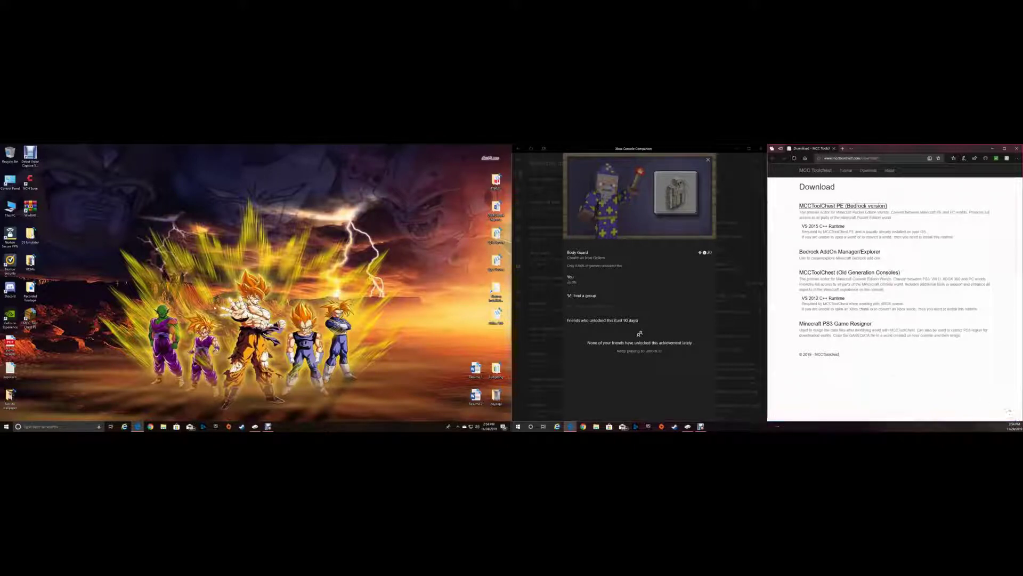
Step: Move the MCC ToolChest PE shortcut and open Copy of My World for editing
{"action": "mouse_move", "coordinate": [30, 317]}
{"action": "left_mouse_down"}
{"action": "mouse_move", "coordinate": [207, 233]}
{"action": "mouse_move", "coordinate": [293, 237]}
{"action": "mouse_move", "coordinate": [253, 210]}
{"action": "left_mouse_up"}
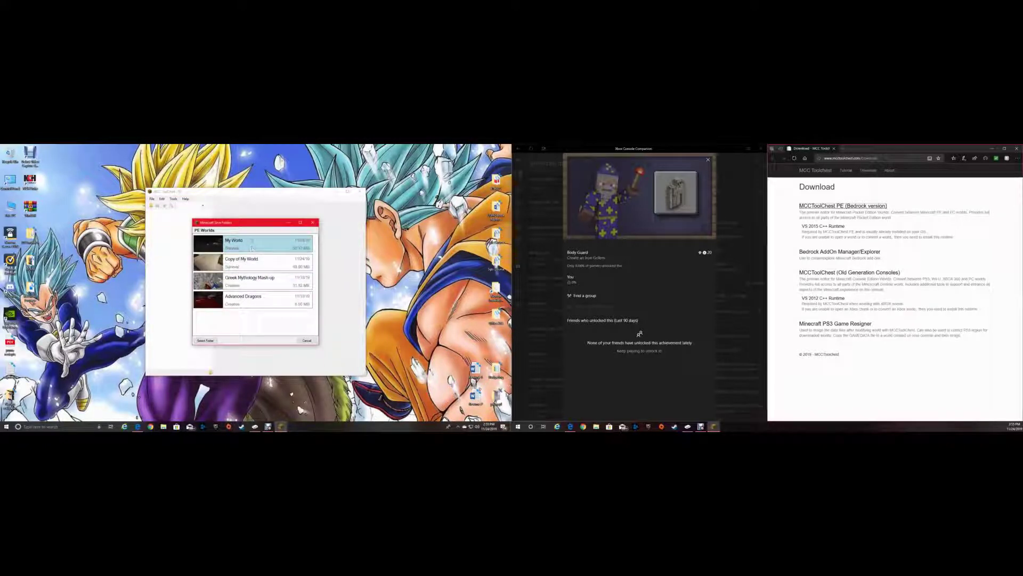
{"action": "left_click", "coordinate": [250, 261]}
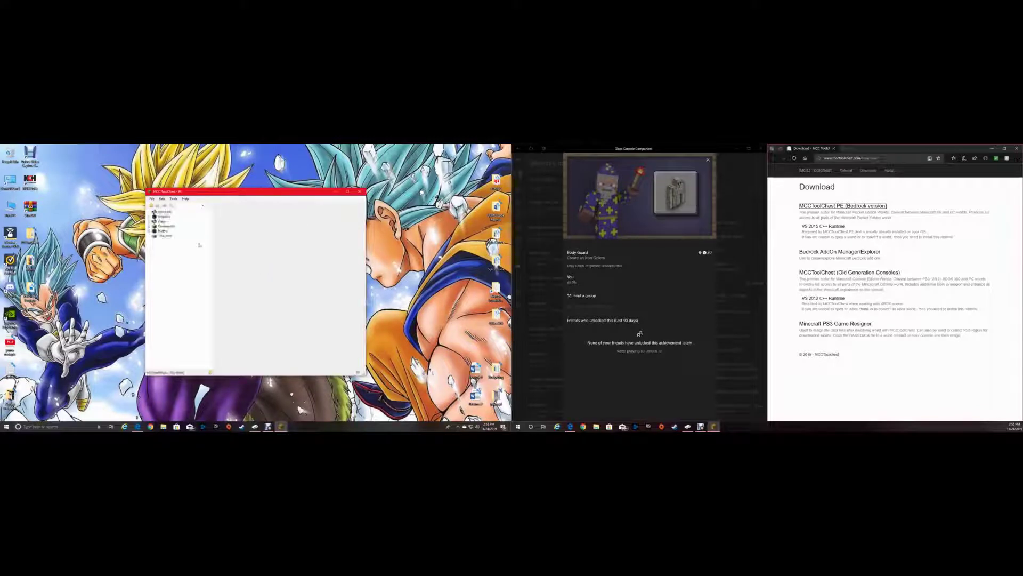
Step: In level.dat, leave GameType unchanged, edit hasBeenLoadedInCreative, then list the world's players
{"action": "left_click", "coordinate": [165, 212]}
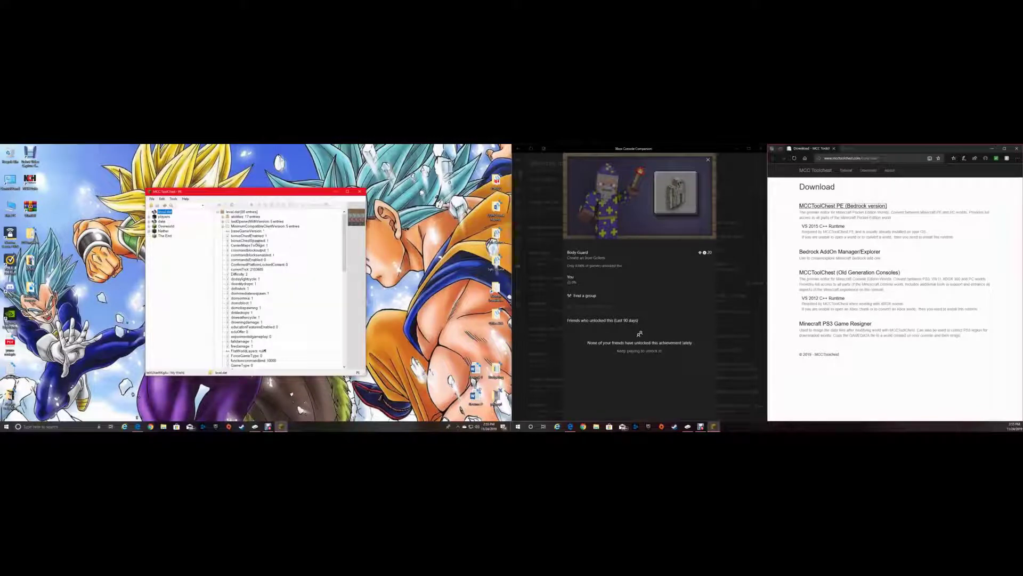
{"action": "scroll", "coordinate": [254, 241], "scroll_direction": "down", "scroll_amount": 5}
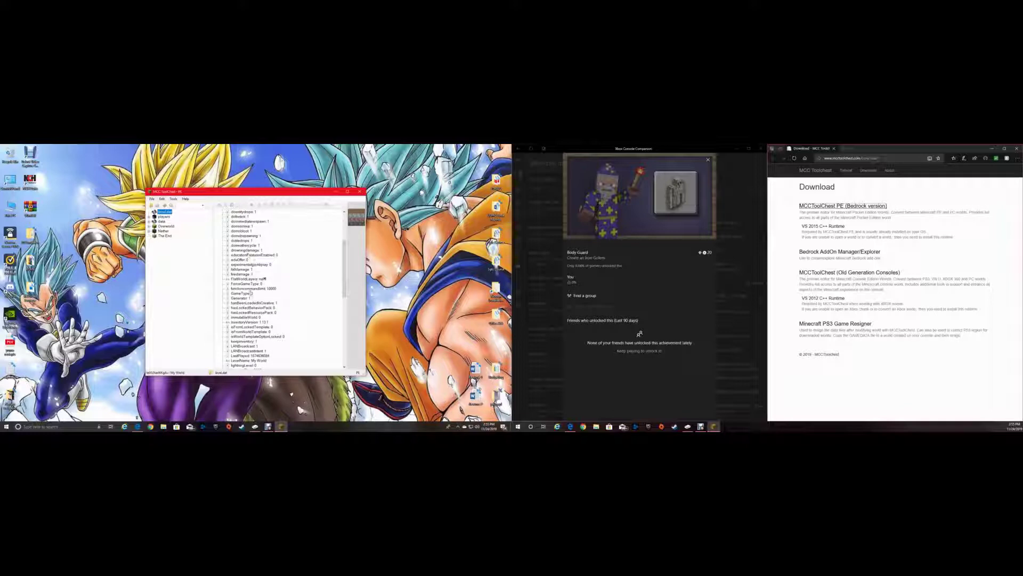
{"action": "double_click", "coordinate": [251, 294]}
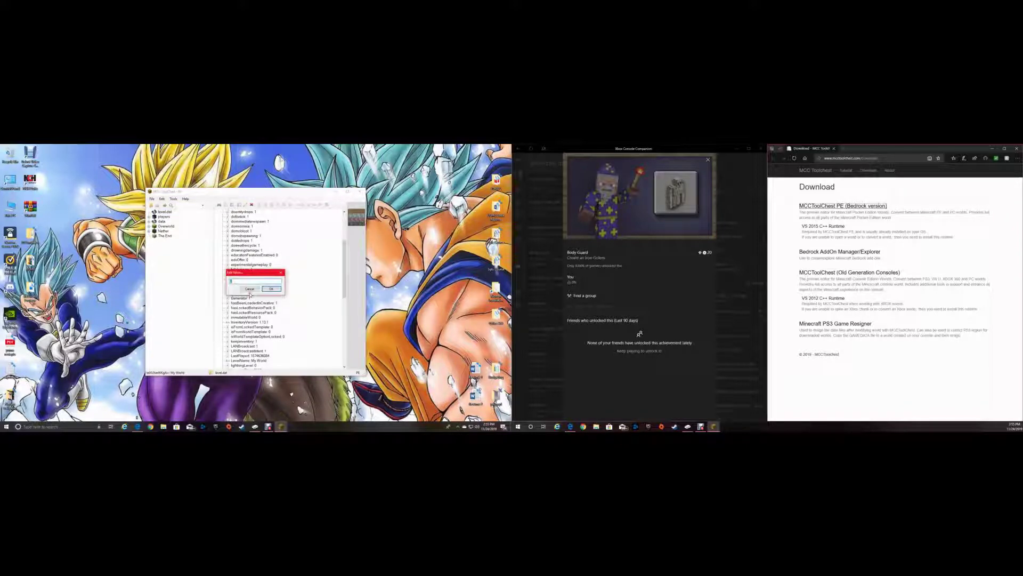
{"action": "left_click", "coordinate": [249, 289]}
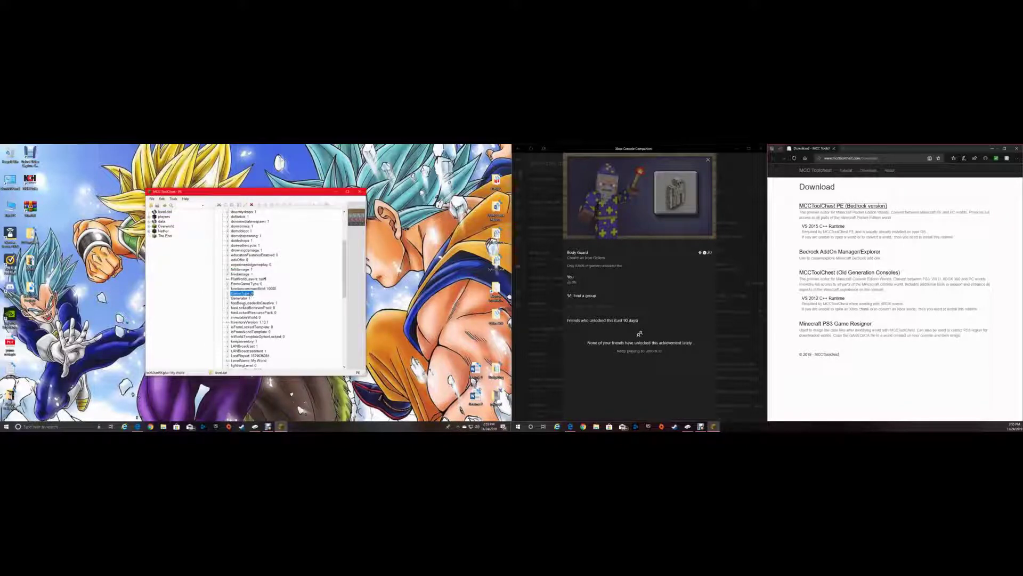
{"action": "left_click", "coordinate": [273, 303]}
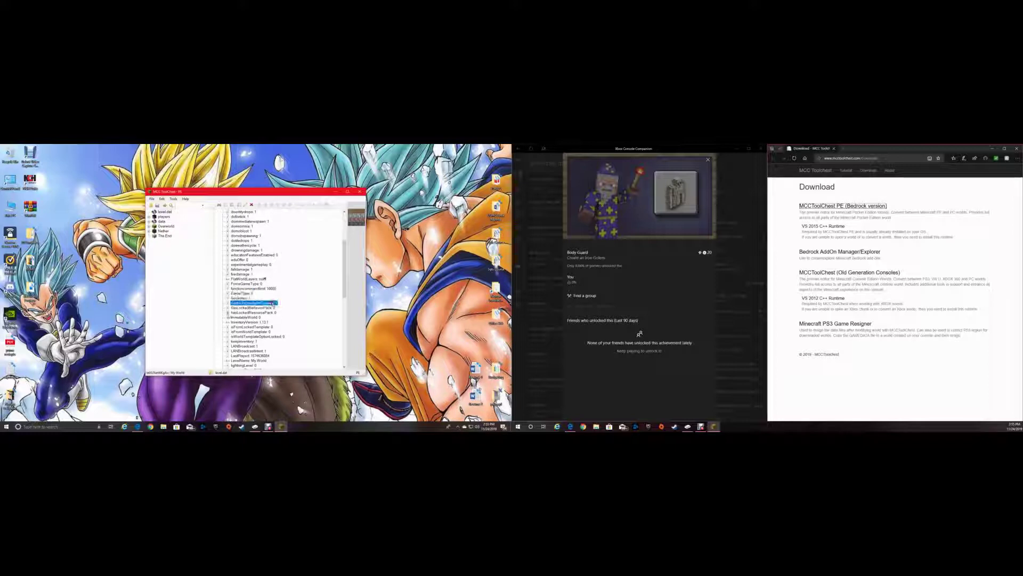
{"action": "double_click", "coordinate": [272, 303]}
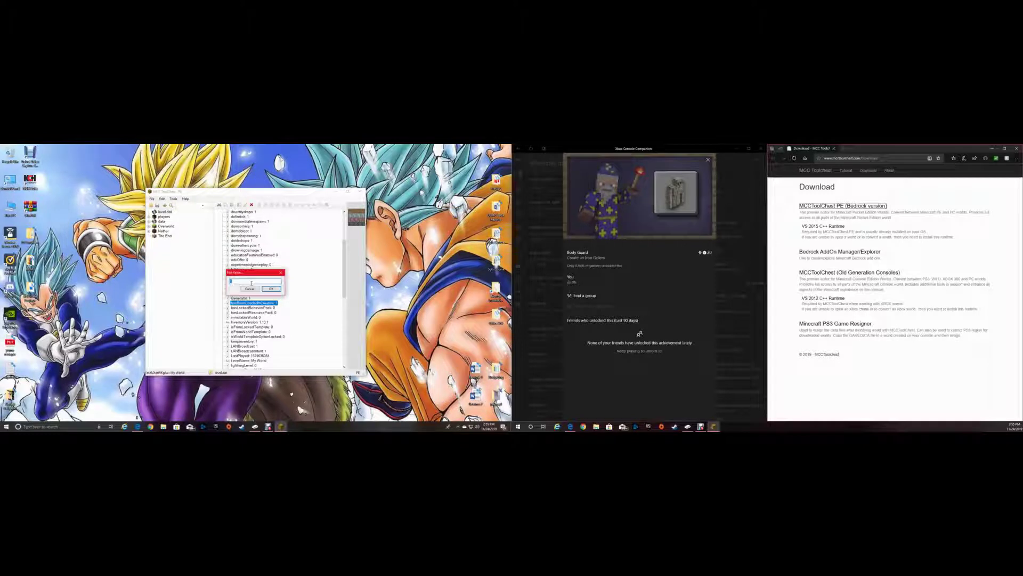
{"action": "key", "text": "Return"}
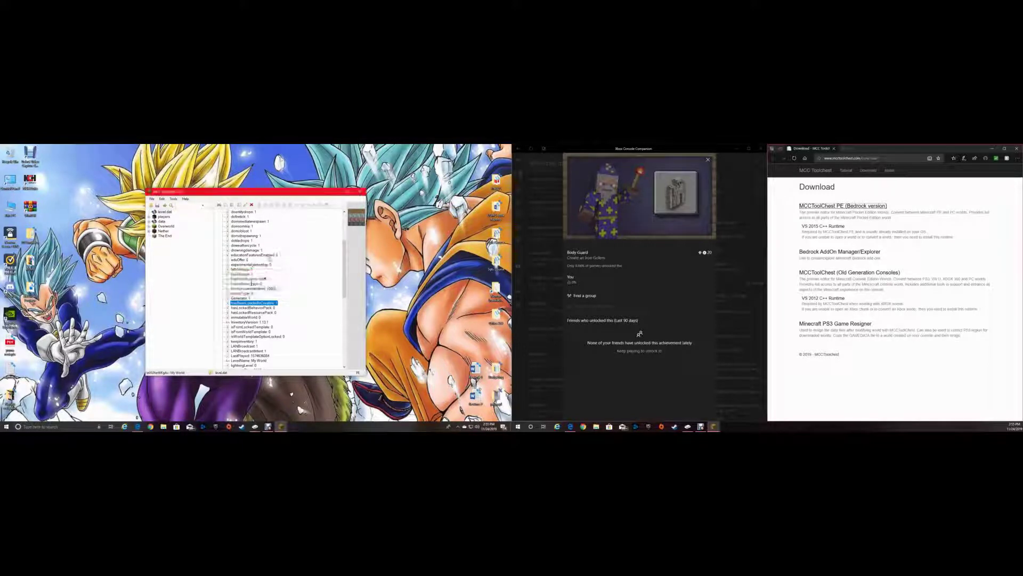
{"action": "scroll", "coordinate": [279, 309], "scroll_direction": "down", "scroll_amount": 3}
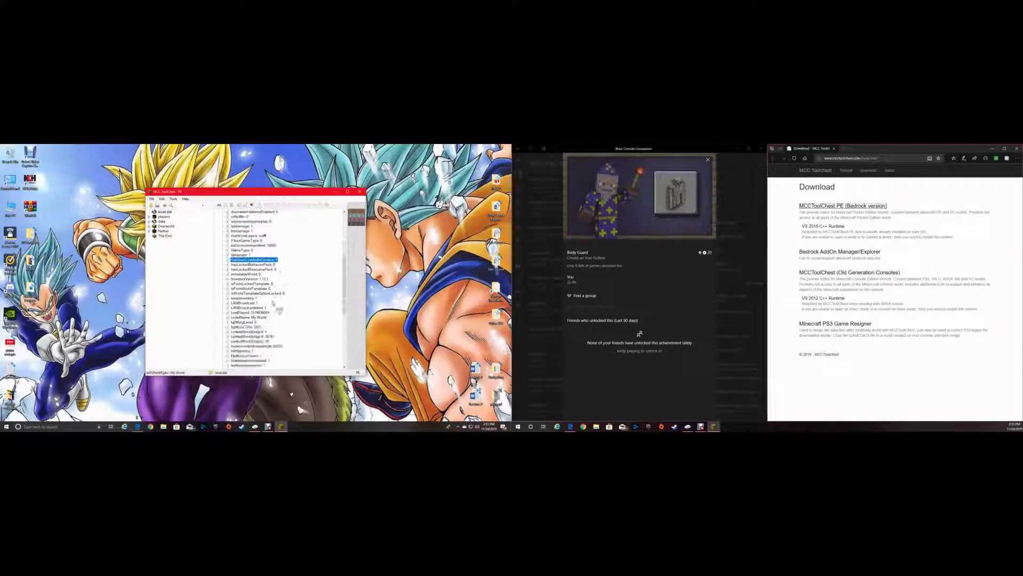
{"action": "left_click", "coordinate": [163, 218]}
Step: Open the first player's data and inspect NaturalSpawn without changing it
{"action": "scroll", "coordinate": [273, 256], "scroll_direction": "down", "scroll_amount": 1}
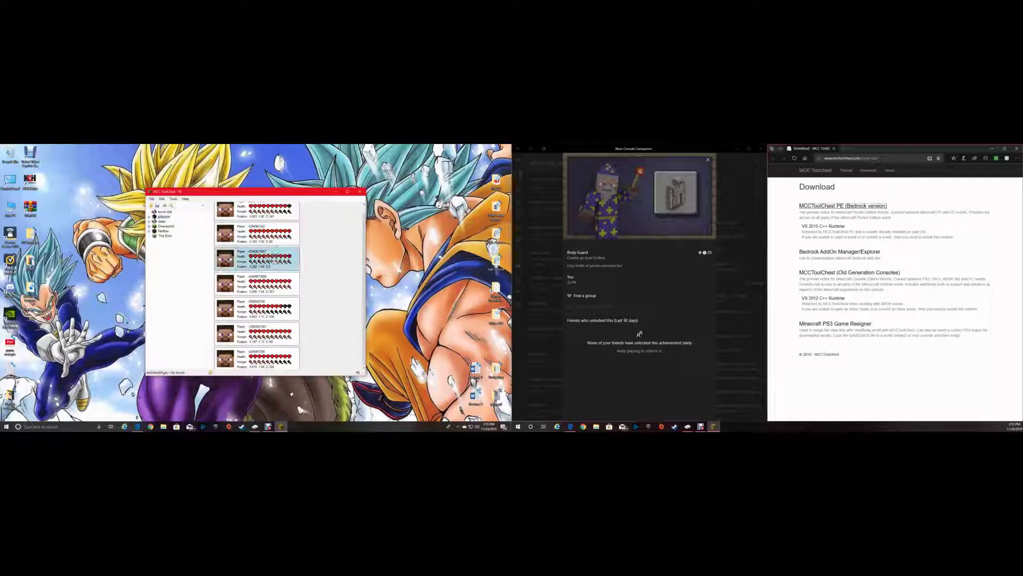
{"action": "double_click", "coordinate": [268, 233]}
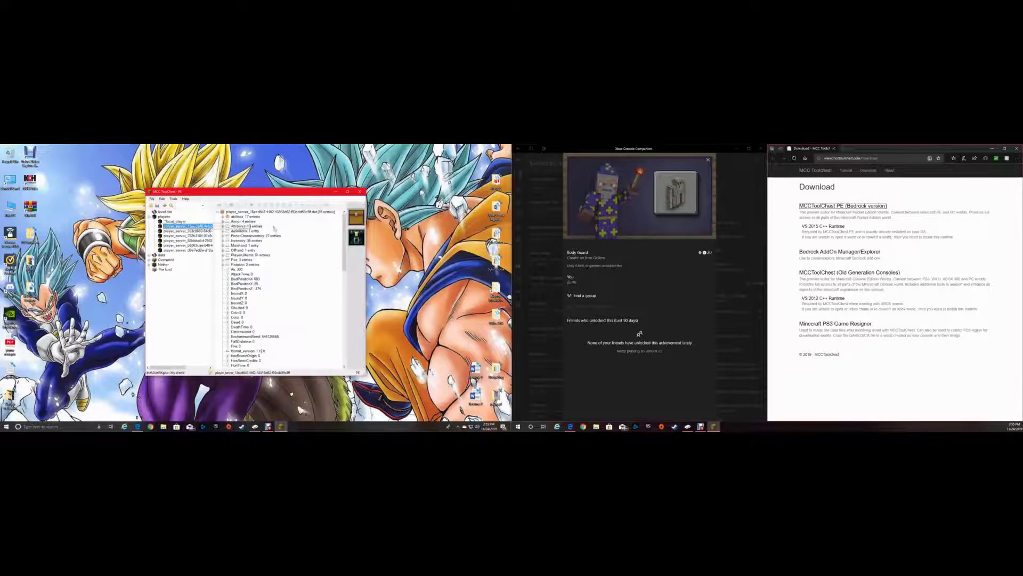
{"action": "scroll", "coordinate": [274, 228], "scroll_direction": "down", "scroll_amount": 2}
{"action": "scroll", "coordinate": [291, 297], "scroll_direction": "down", "scroll_amount": 15}
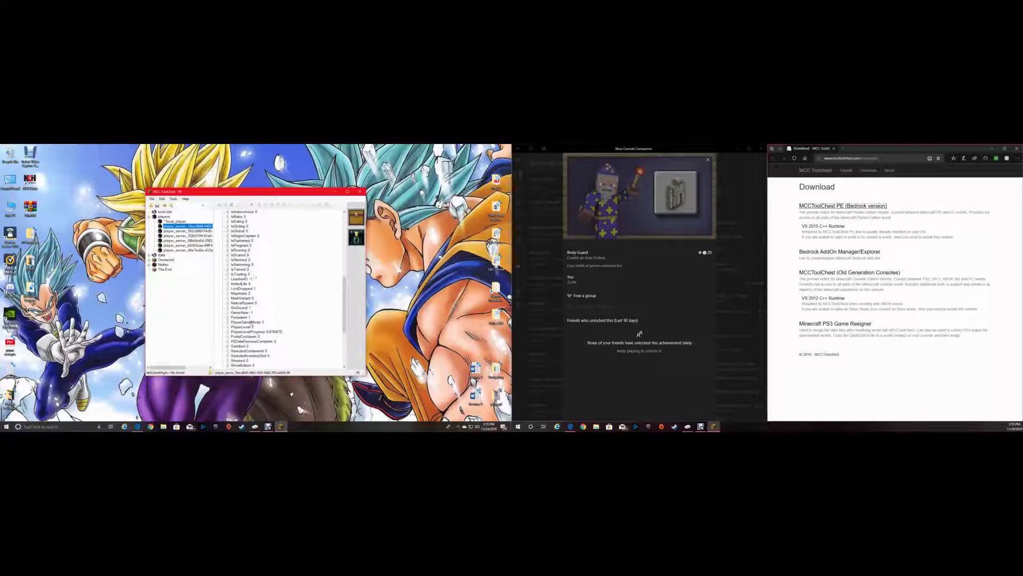
{"action": "scroll", "coordinate": [251, 303], "scroll_direction": "down", "scroll_amount": 2}
{"action": "double_click", "coordinate": [250, 274]}
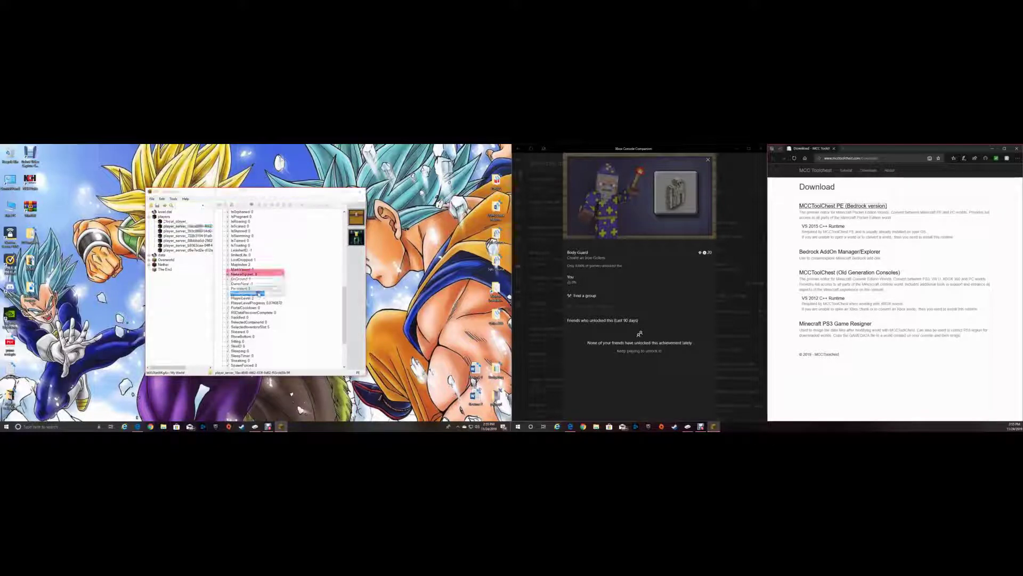
{"action": "left_click", "coordinate": [259, 289]}
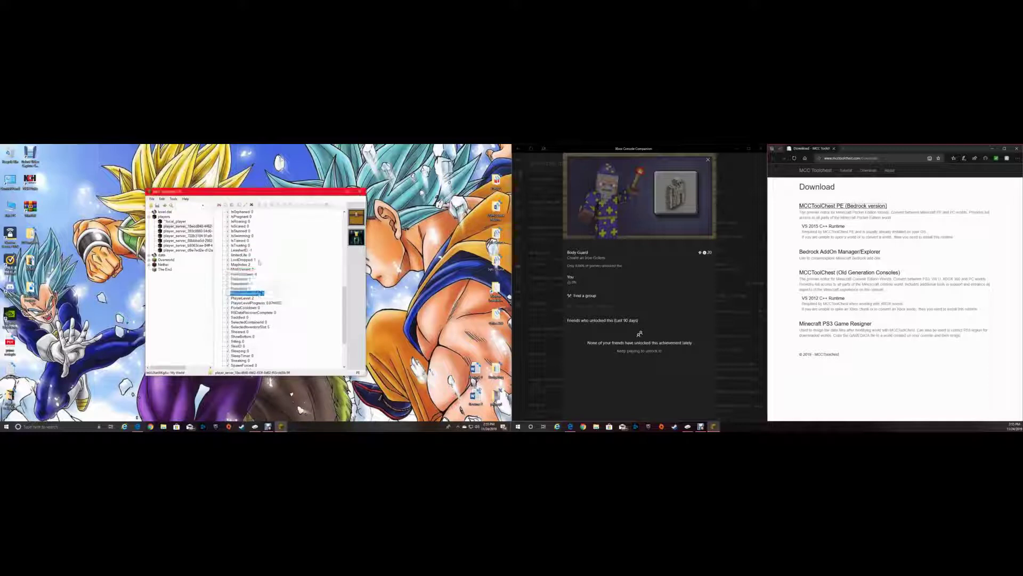
Step: Edit PlayerGameMode for the second, third and fourth players
{"action": "left_click", "coordinate": [186, 231]}
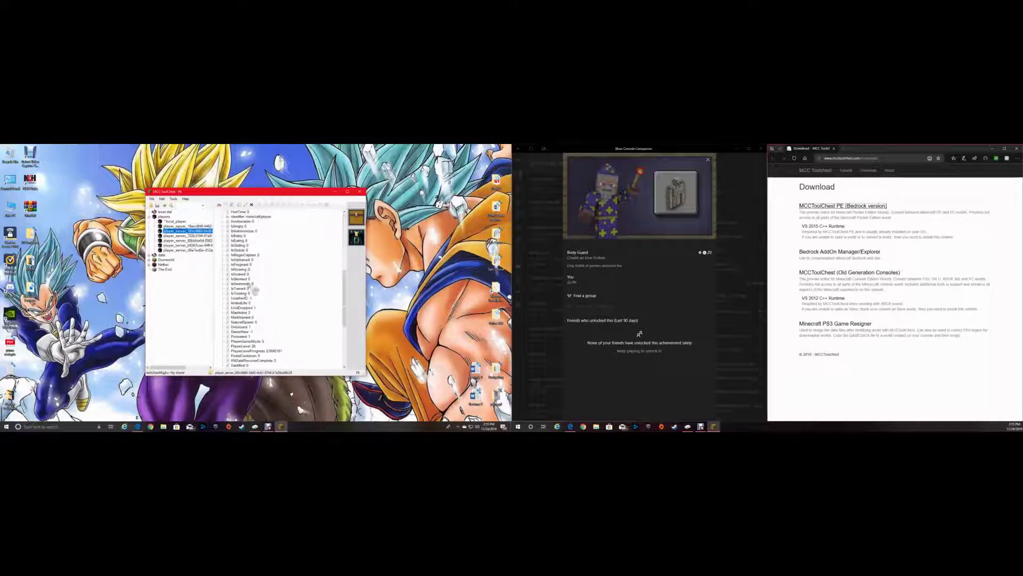
{"action": "scroll", "coordinate": [255, 291], "scroll_direction": "down", "scroll_amount": 3}
{"action": "double_click", "coordinate": [246, 297]}
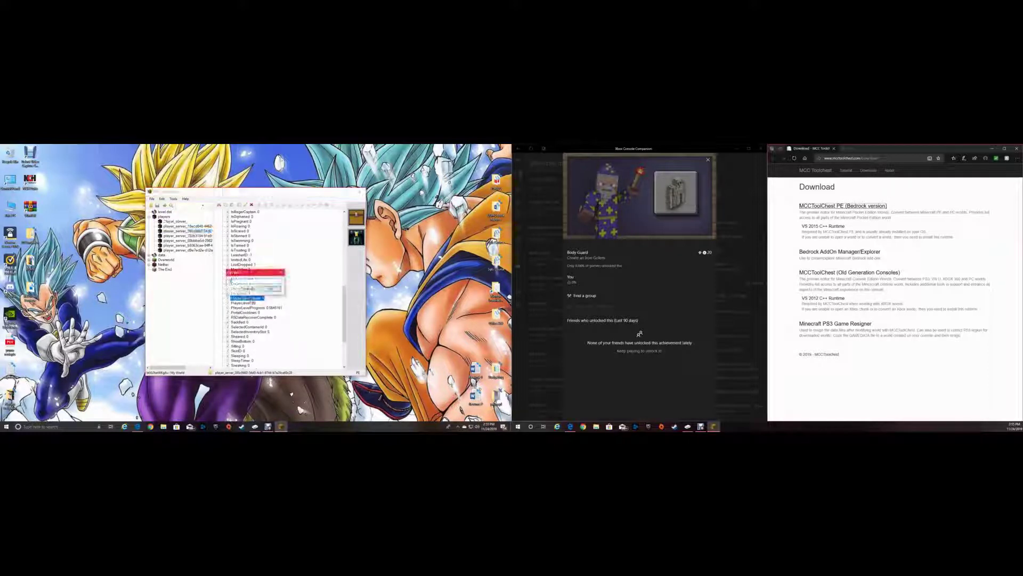
{"action": "key", "text": "Return"}
{"action": "left_click", "coordinate": [187, 236]}
{"action": "scroll", "coordinate": [256, 272], "scroll_direction": "down", "scroll_amount": 10}
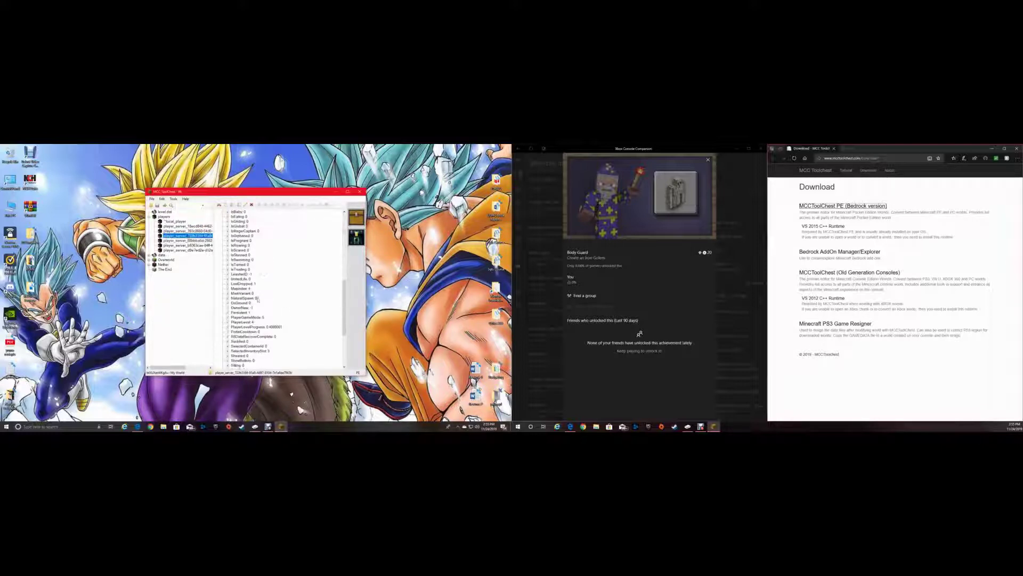
{"action": "double_click", "coordinate": [246, 317]}
{"action": "key", "text": "Return"}
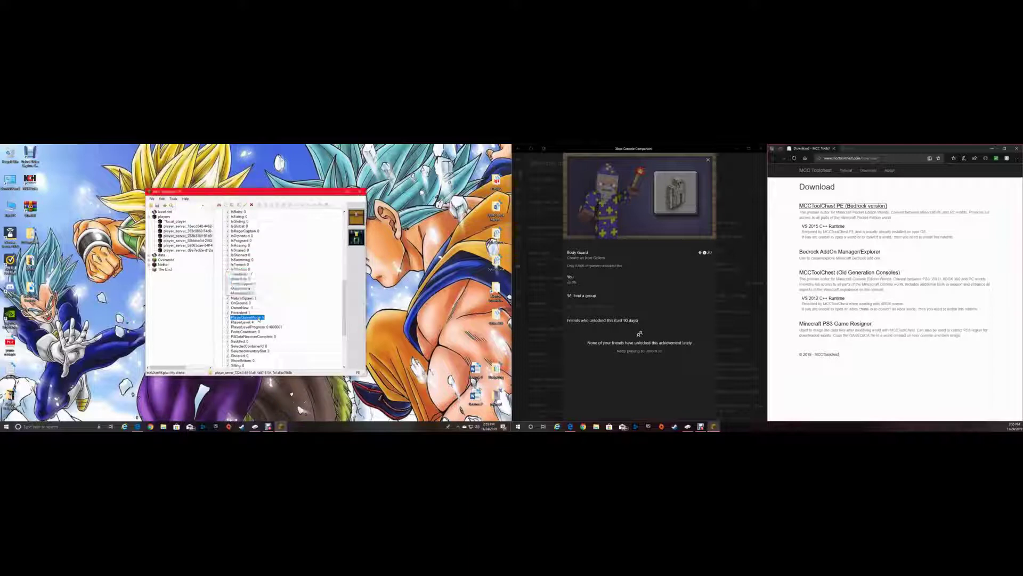
{"action": "left_click", "coordinate": [187, 241]}
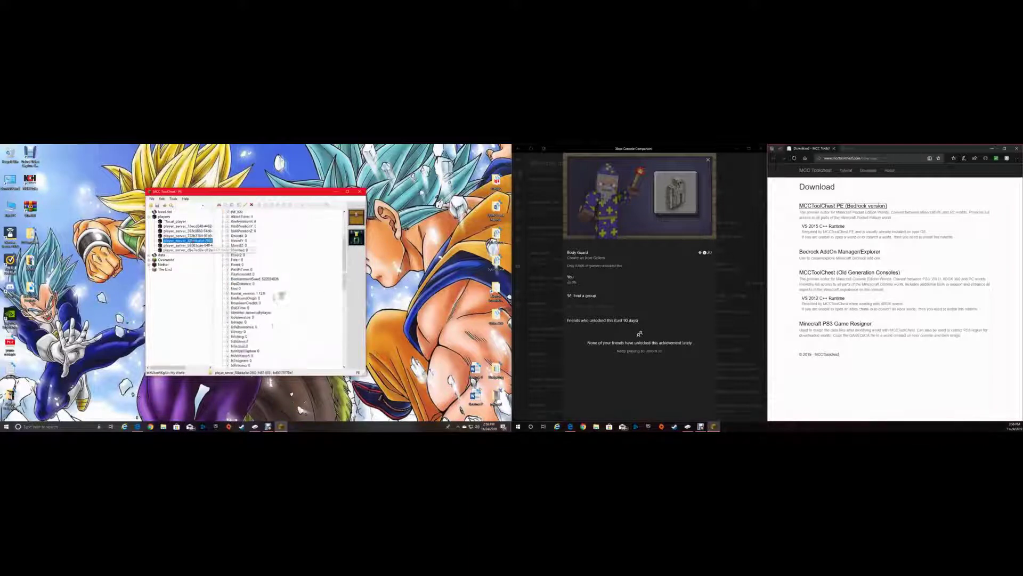
{"action": "scroll", "coordinate": [273, 297], "scroll_direction": "down", "scroll_amount": 3}
{"action": "double_click", "coordinate": [259, 308]}
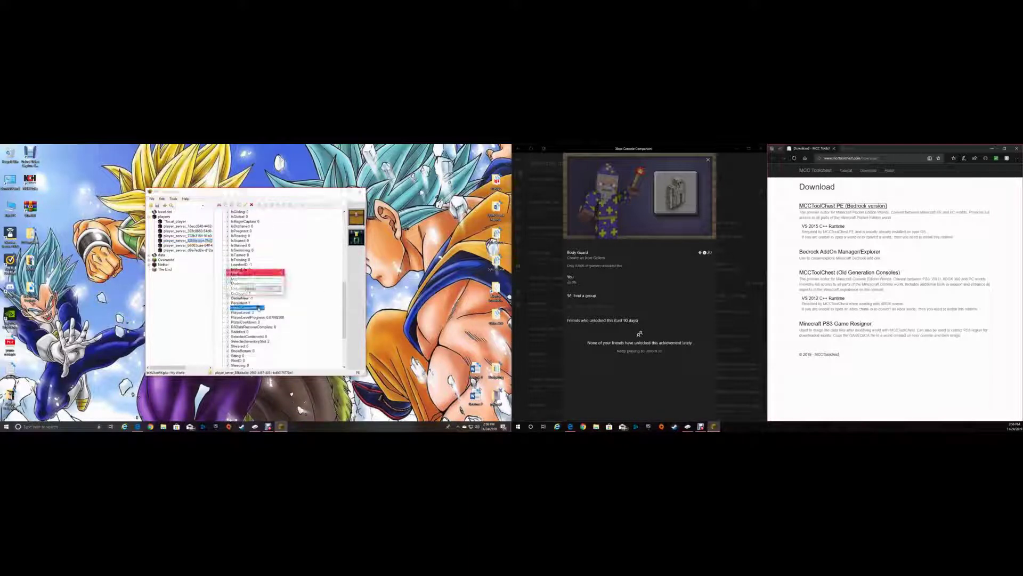
{"action": "key", "text": "Return"}
Step: Edit PlayerGameMode for the fifth and last players
{"action": "left_click", "coordinate": [193, 246]}
{"action": "scroll", "coordinate": [275, 290], "scroll_direction": "down", "scroll_amount": 2}
{"action": "double_click", "coordinate": [262, 293]}
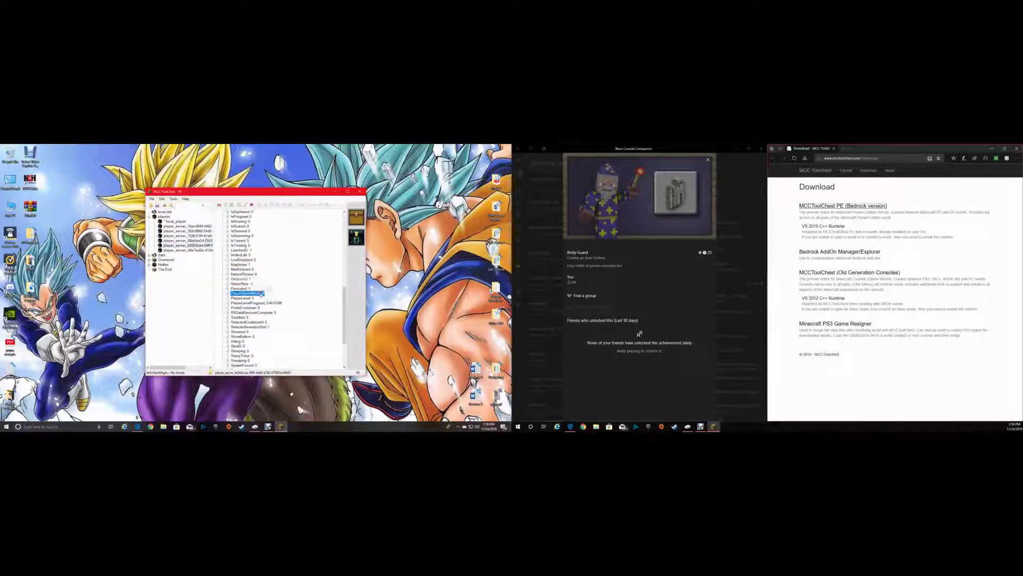
{"action": "left_click", "coordinate": [189, 250]}
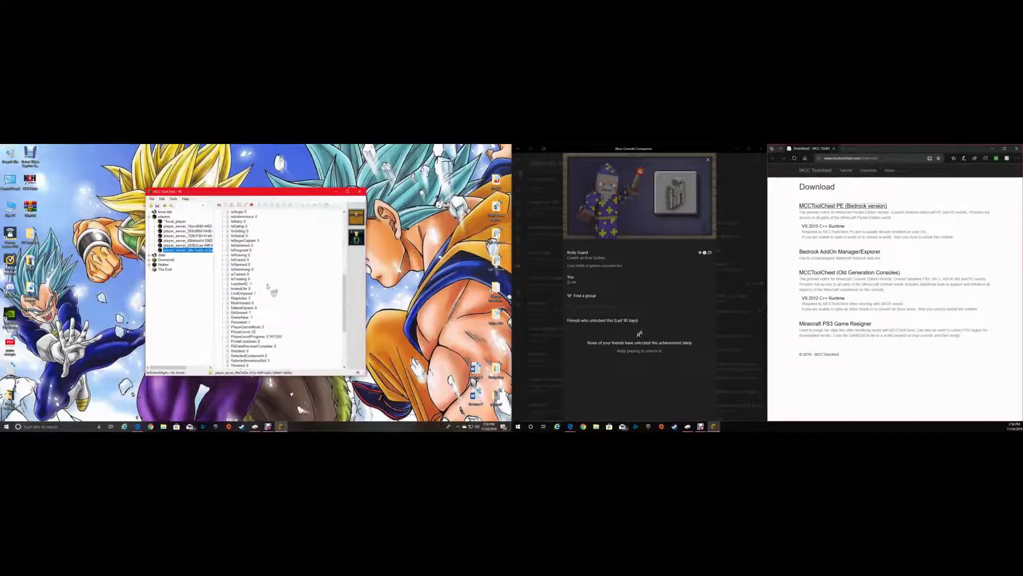
{"action": "double_click", "coordinate": [259, 298]}
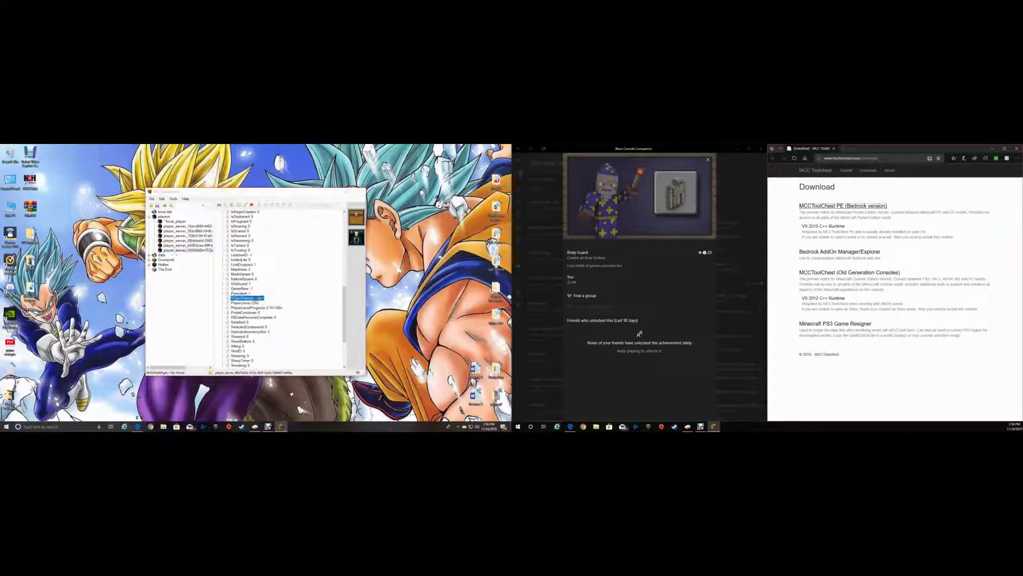
{"action": "key", "text": "Return"}
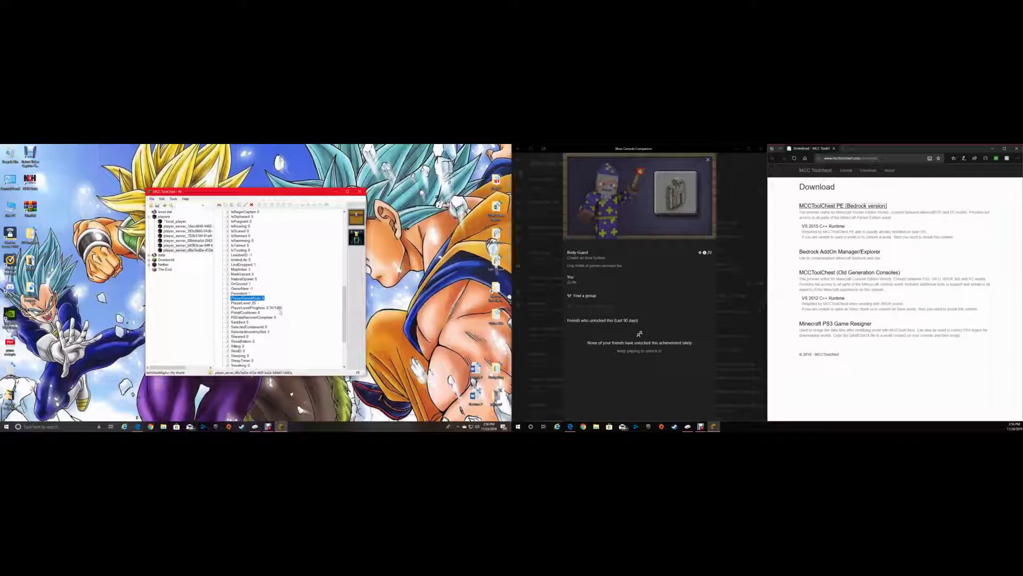
{"action": "scroll", "coordinate": [263, 307], "scroll_direction": "down", "scroll_amount": 3}
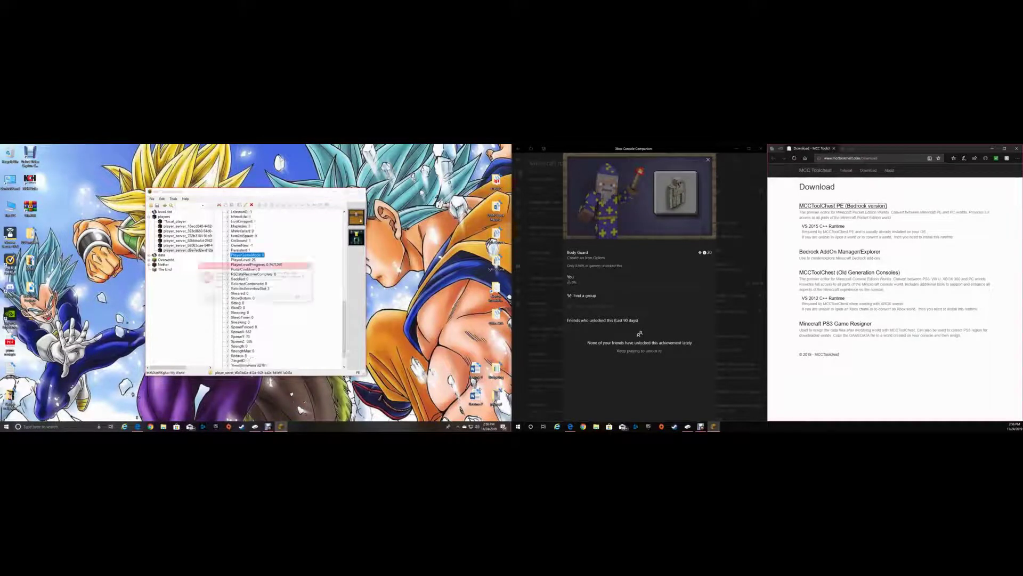
Step: Dismiss the unhandled exception error, then view and close the player's inventory editor
{"action": "left_click", "coordinate": [311, 266]}
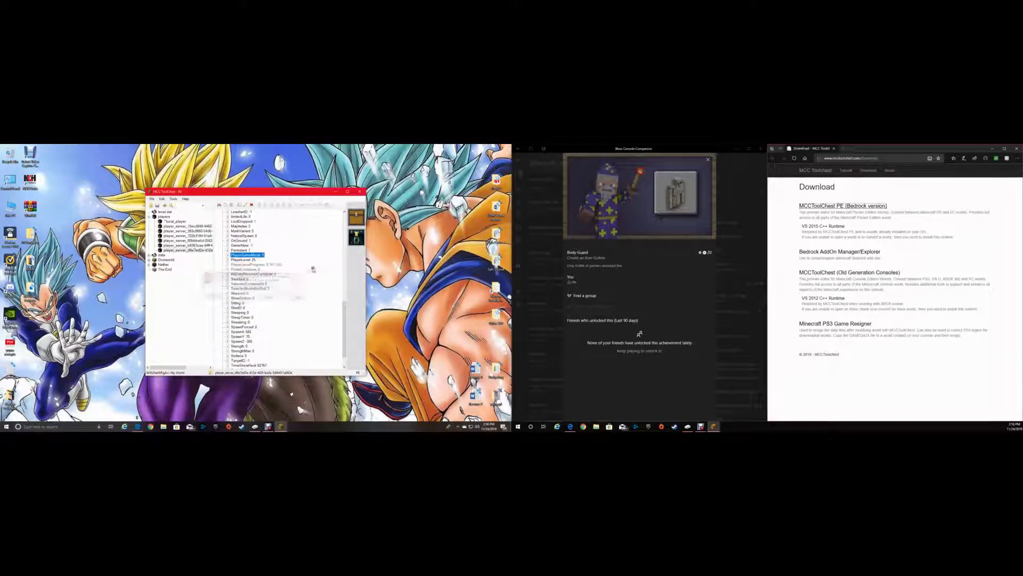
{"action": "left_click", "coordinate": [358, 236]}
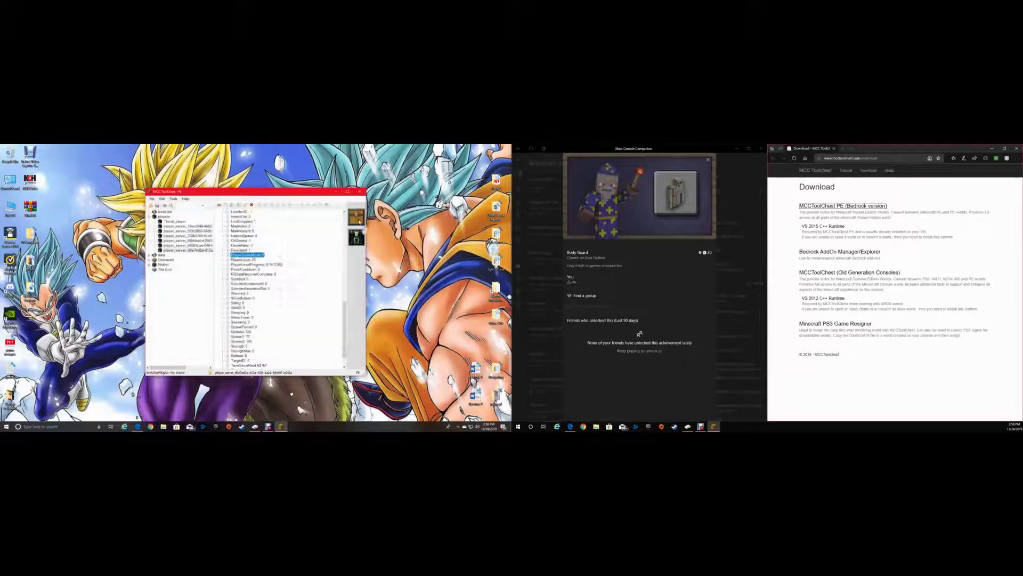
{"action": "left_click", "coordinate": [356, 211]}
{"action": "scroll", "coordinate": [289, 243], "scroll_direction": "up", "scroll_amount": 10}
Step: Select GameType and hasBeenLoadedInCreative in the world's level.dat settings
{"action": "left_click", "coordinate": [160, 212]}
{"action": "scroll", "coordinate": [261, 256], "scroll_direction": "down", "scroll_amount": 1}
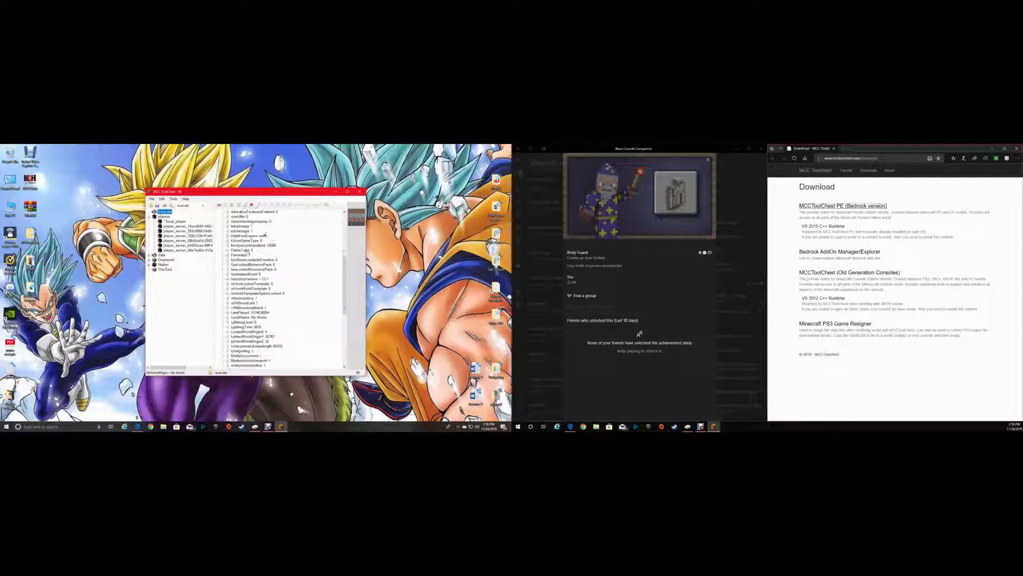
{"action": "left_click", "coordinate": [261, 249]}
{"action": "left_click", "coordinate": [251, 260]}
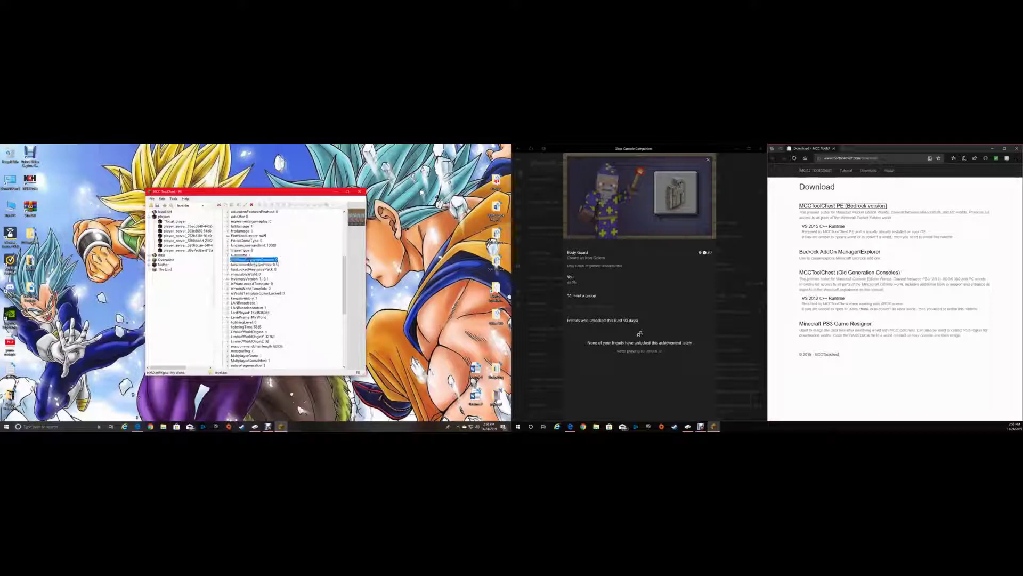
Step: Save the edited world, close MCC ToolChest PE, and bring up the Start menu
{"action": "left_click", "coordinate": [157, 205]}
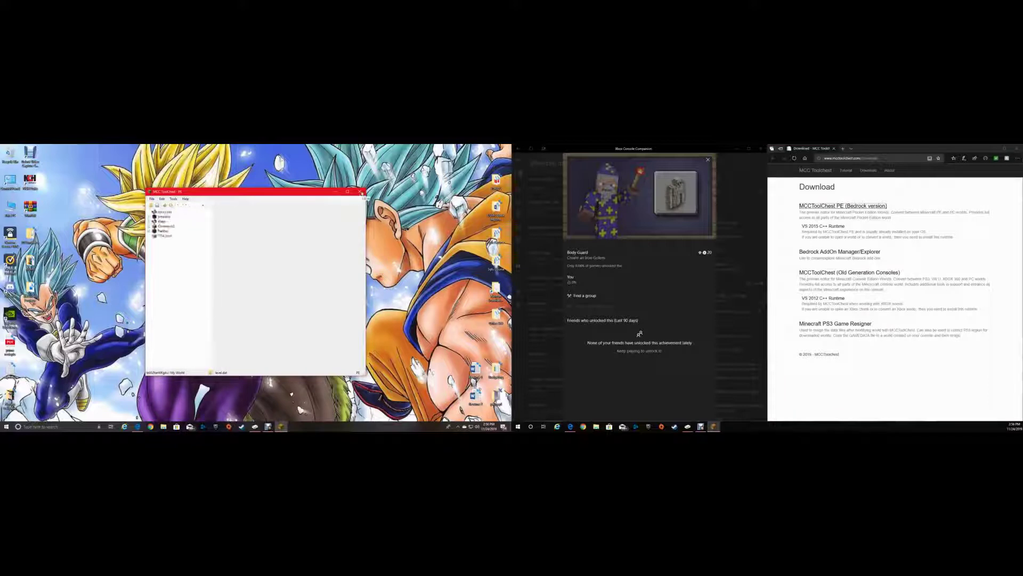
{"action": "left_click", "coordinate": [360, 192]}
{"action": "key", "text": "super"}
Step: Launch Minecraft and load My World from the Worlds list
{"action": "left_click", "coordinate": [292, 299]}
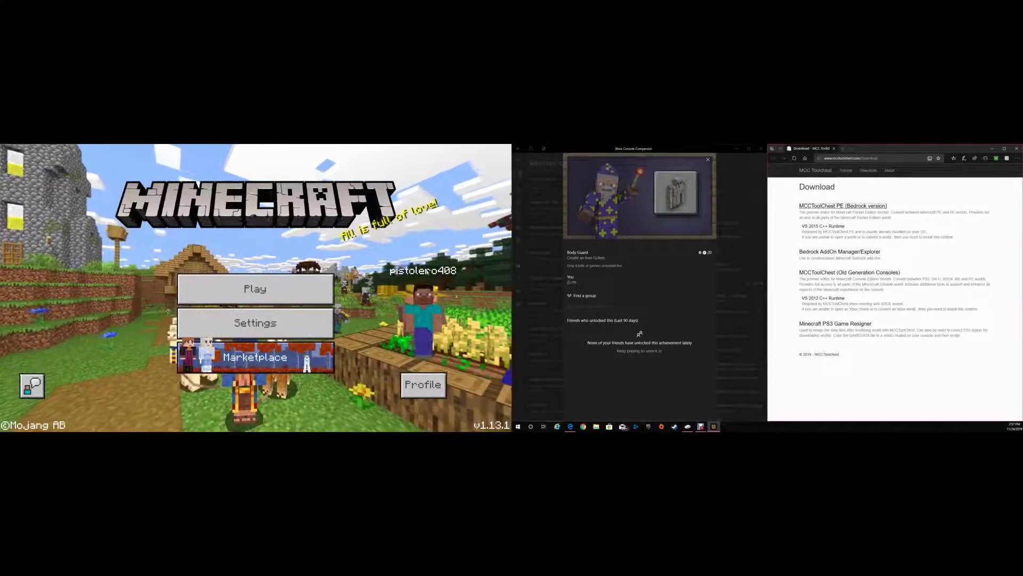
{"action": "left_click", "coordinate": [255, 288]}
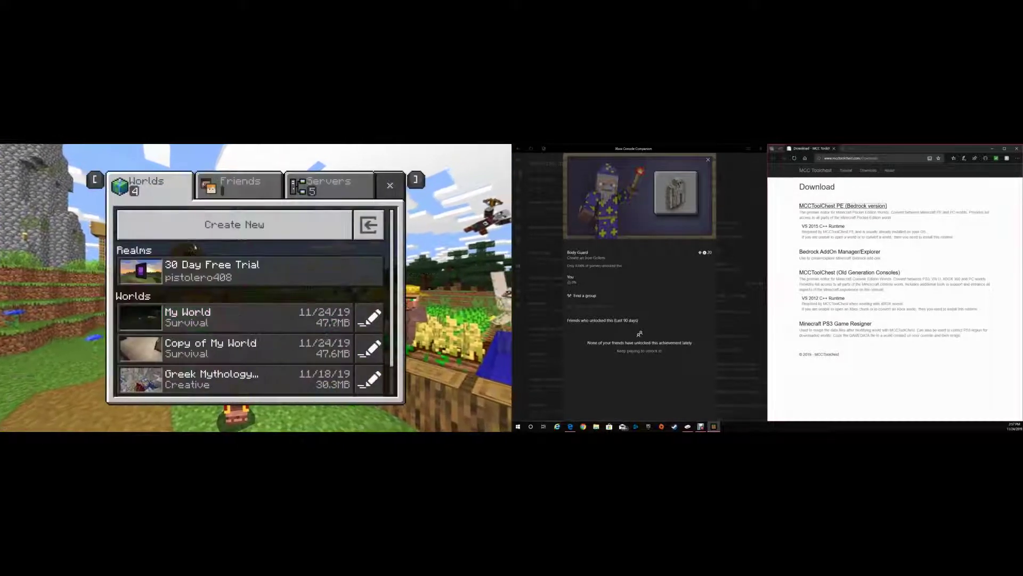
{"action": "left_click", "coordinate": [219, 315]}
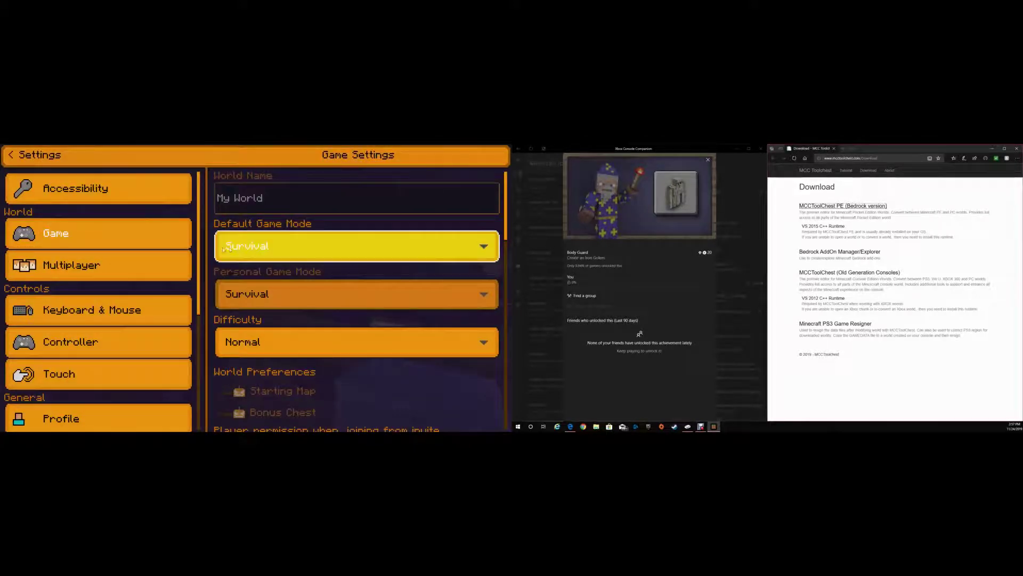
Step: Scroll through the World Options and Cheats settings, then resume playing in My World
{"action": "scroll", "coordinate": [224, 249], "scroll_direction": "down", "scroll_amount": 10}
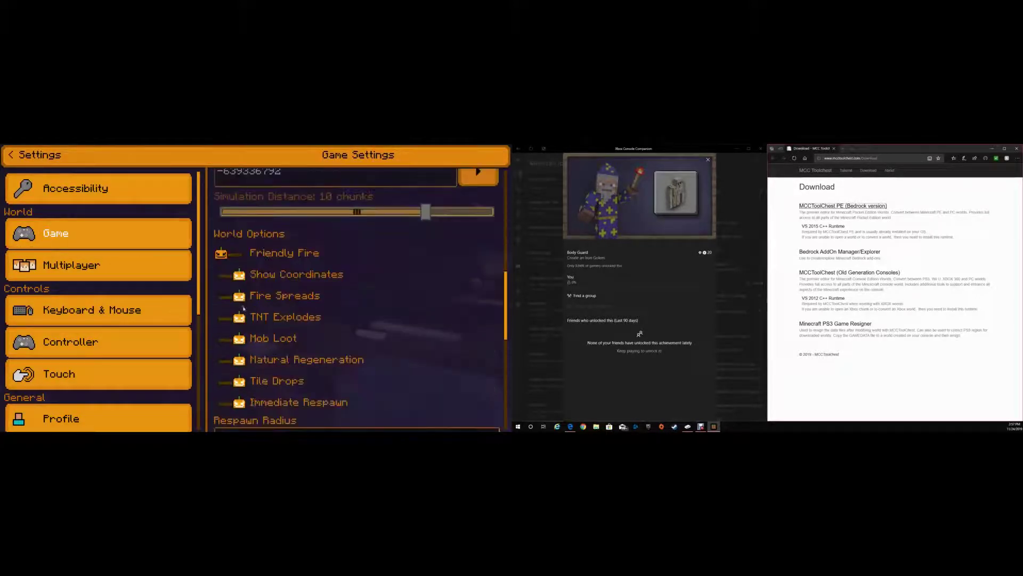
{"action": "scroll", "coordinate": [243, 308], "scroll_direction": "down", "scroll_amount": 3}
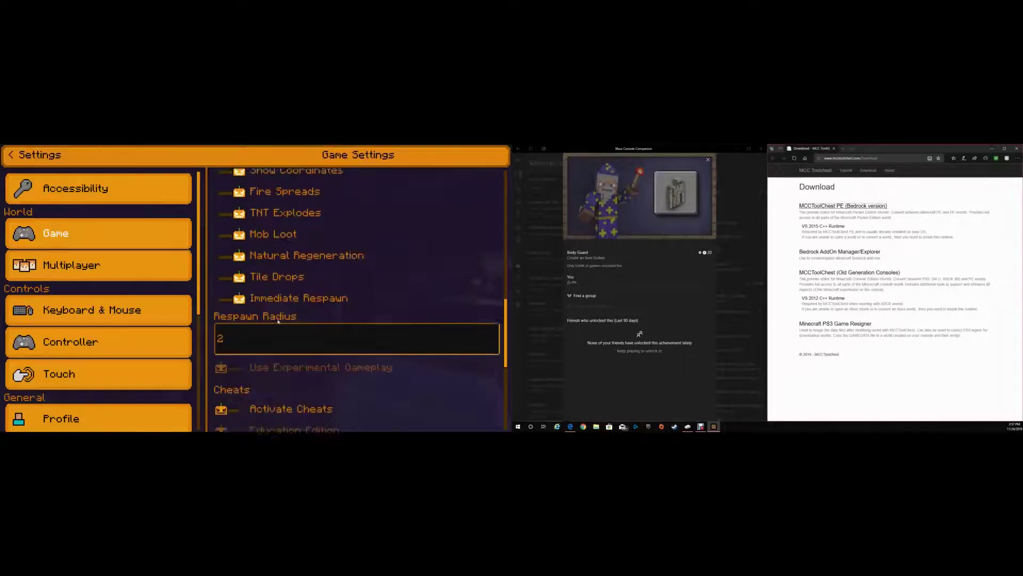
{"action": "scroll", "coordinate": [278, 321], "scroll_direction": "up", "scroll_amount": 15}
{"action": "key", "text": "Escape"}
{"action": "key", "text": "Escape"}
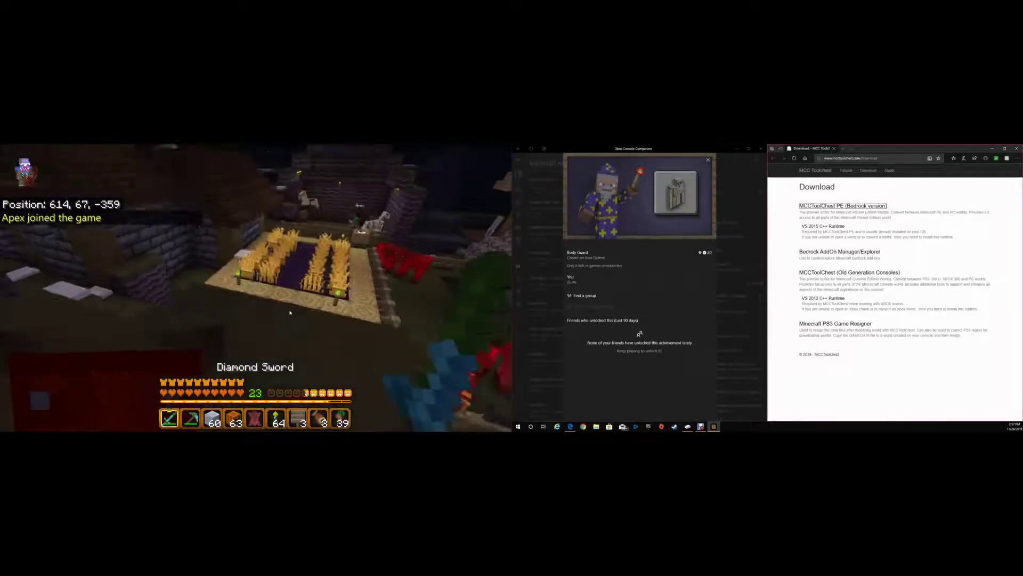
Step: Walk around the farm toward the trees and golem, back to the house, then pause
{"action": "key", "text": "w"}
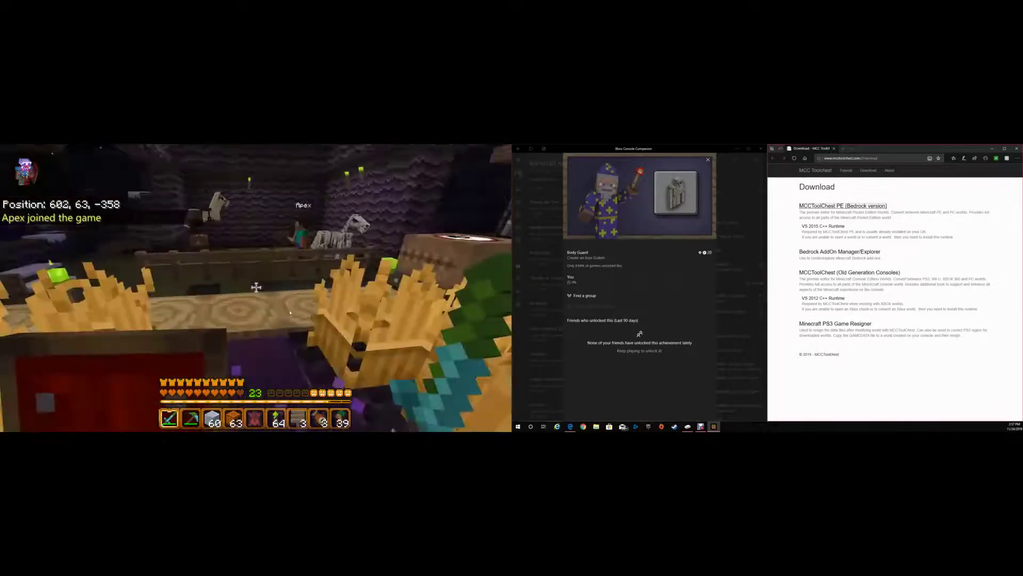
{"action": "key", "text": "w"}
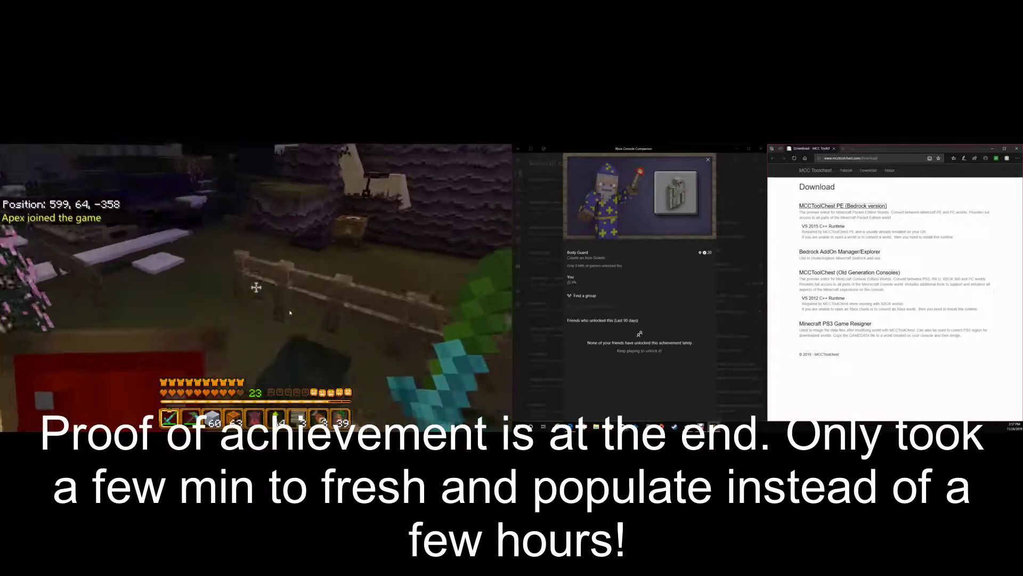
{"action": "key", "text": "w"}
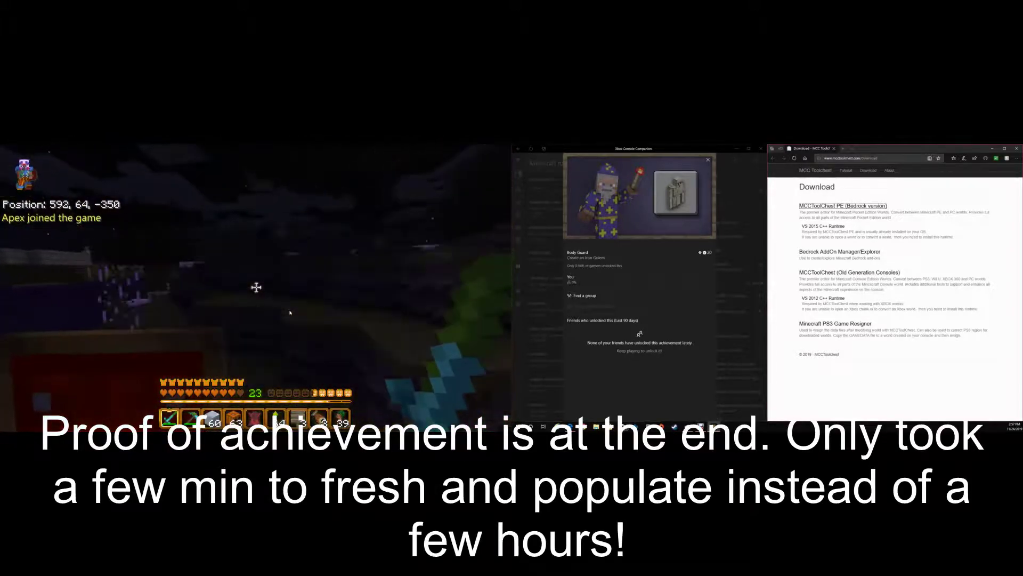
{"action": "key", "text": "w"}
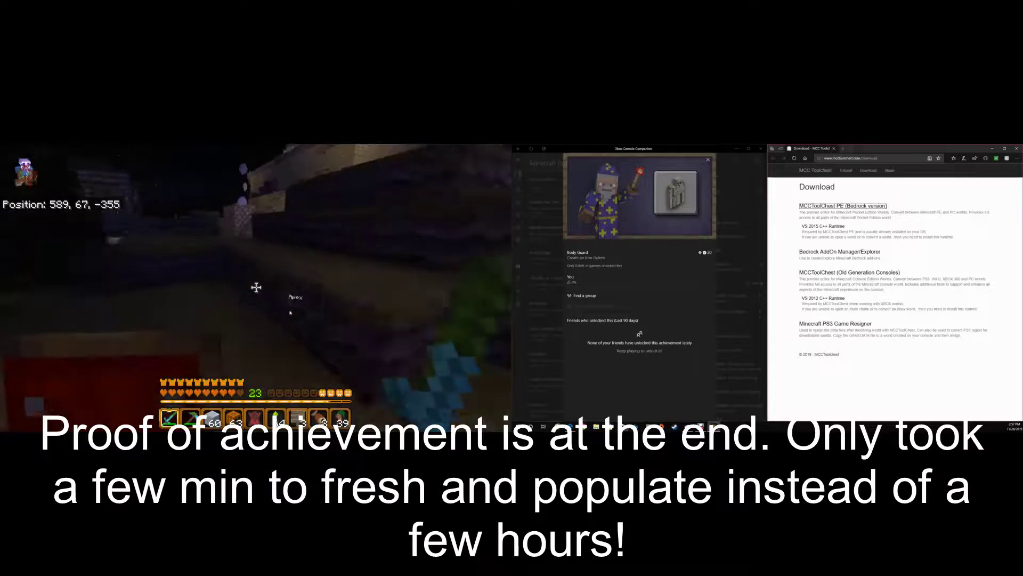
{"action": "key", "text": "w"}
{"action": "key", "text": "w"}
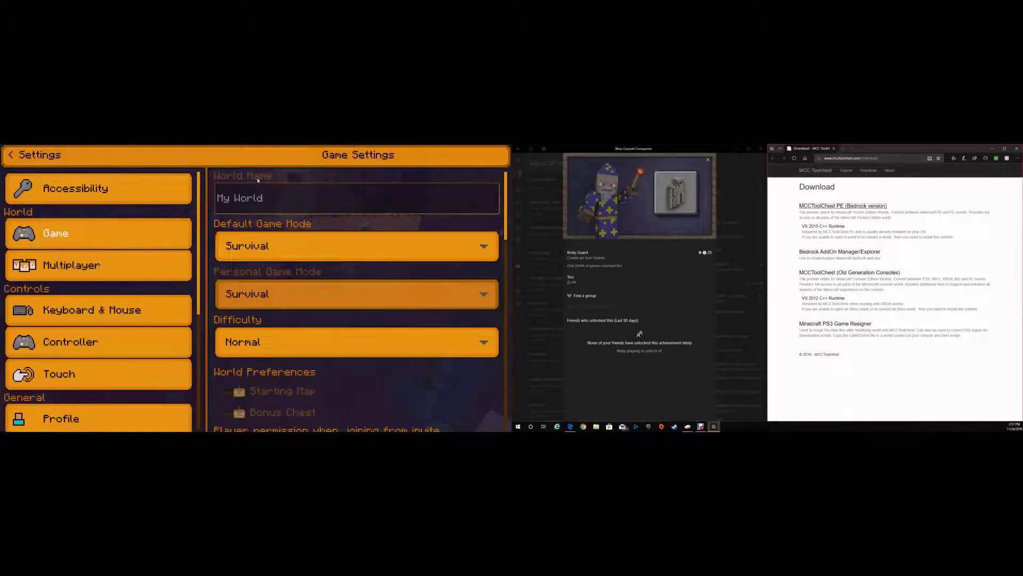
{"action": "key", "text": "Escape"}
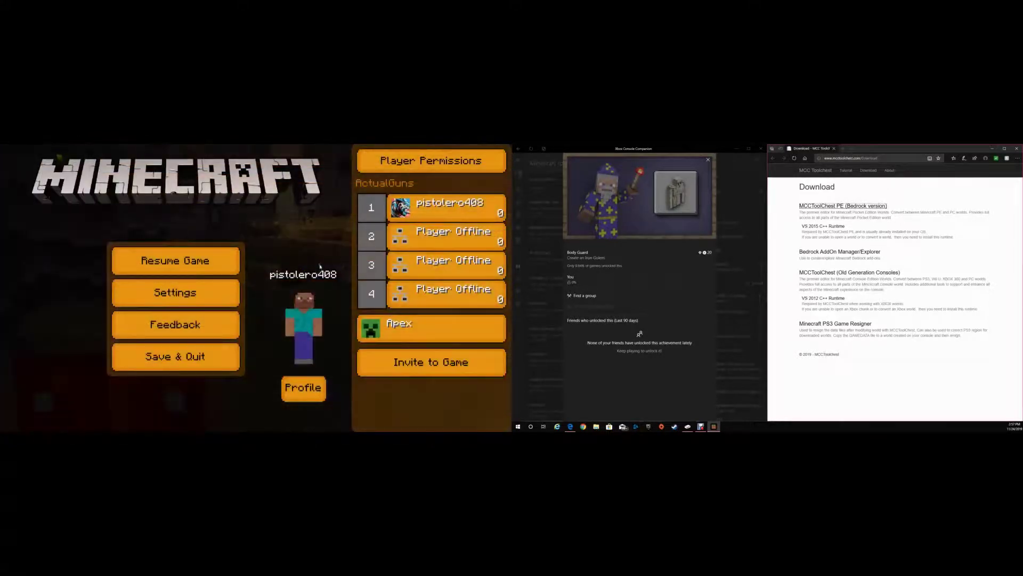
Step: Resume play and explore the wheat field, dropping beside the dark stone and climbing out
{"action": "left_click", "coordinate": [230, 261]}
{"action": "key", "text": "w"}
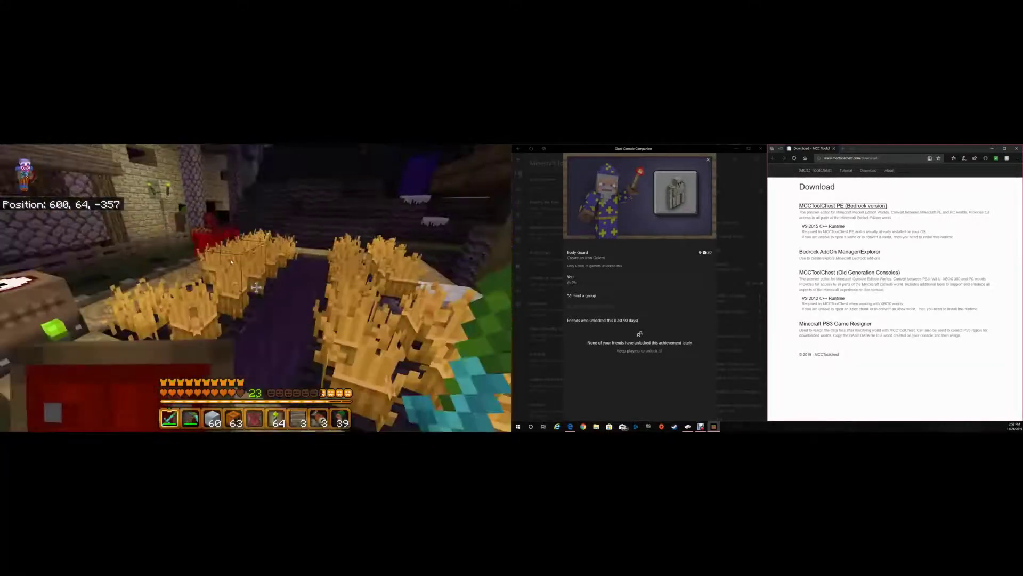
{"action": "key", "text": "w"}
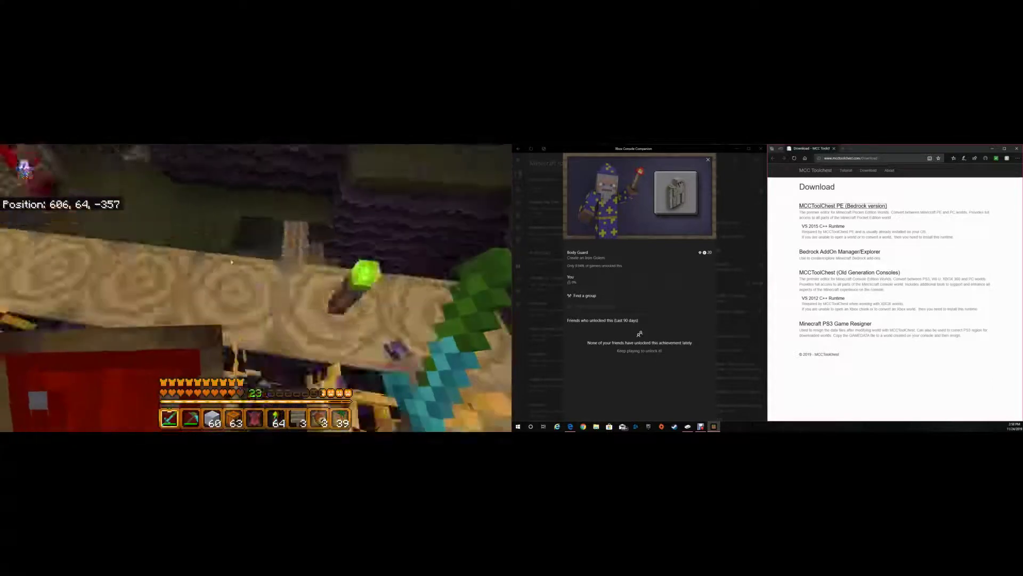
{"action": "key", "text": "w"}
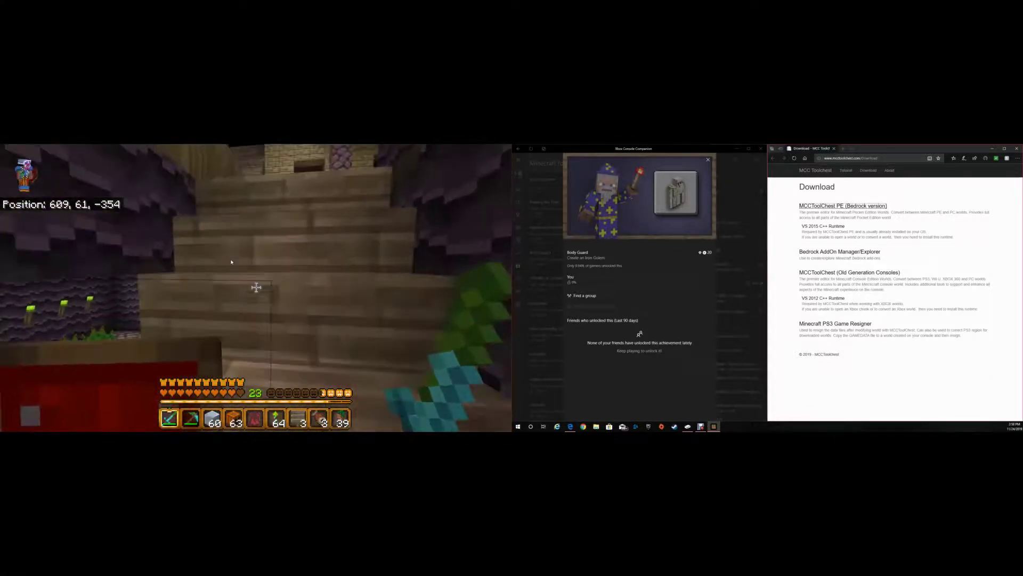
{"action": "key", "text": "w"}
{"action": "key", "text": "w"}
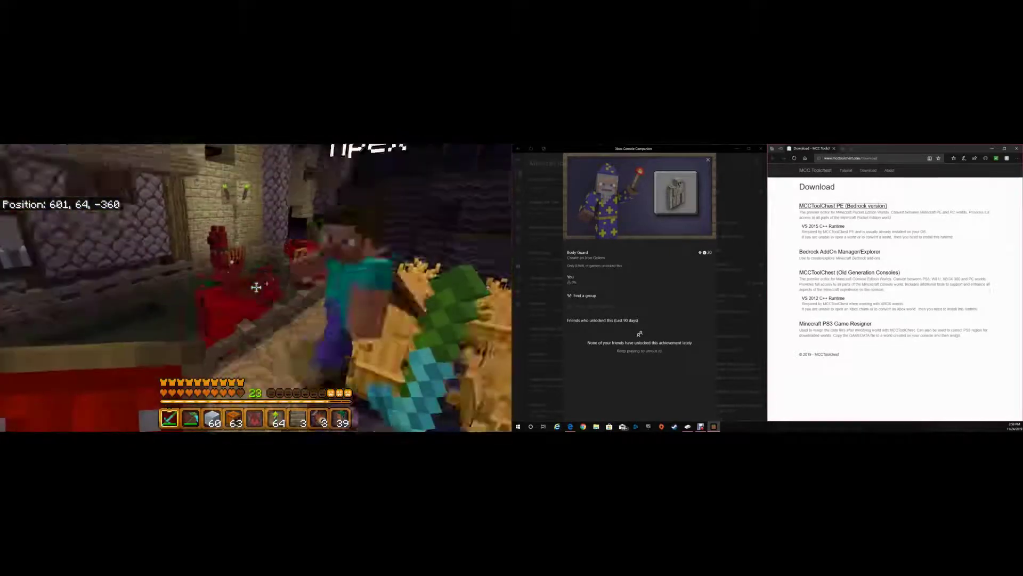
Step: Walk toward the bed and horse pens, then pause and resume the game
{"action": "key", "text": "w"}
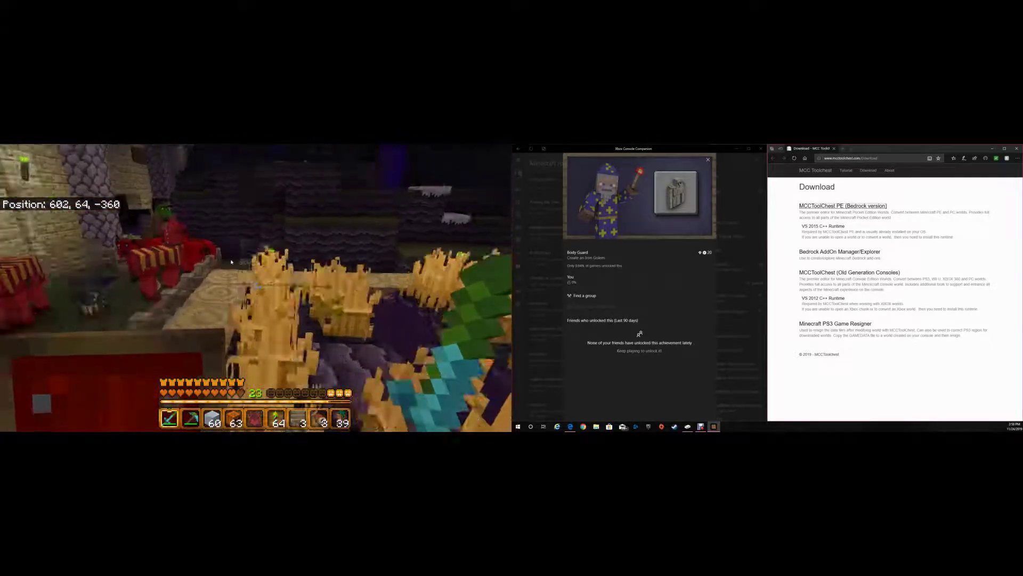
{"action": "key", "text": "w"}
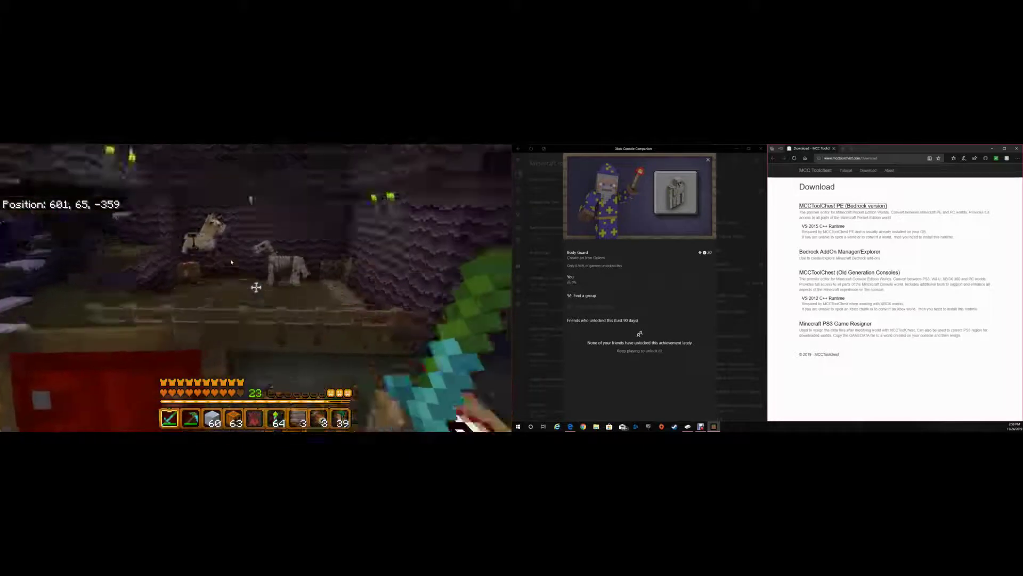
{"action": "key", "text": "w"}
{"action": "key", "text": "w"}
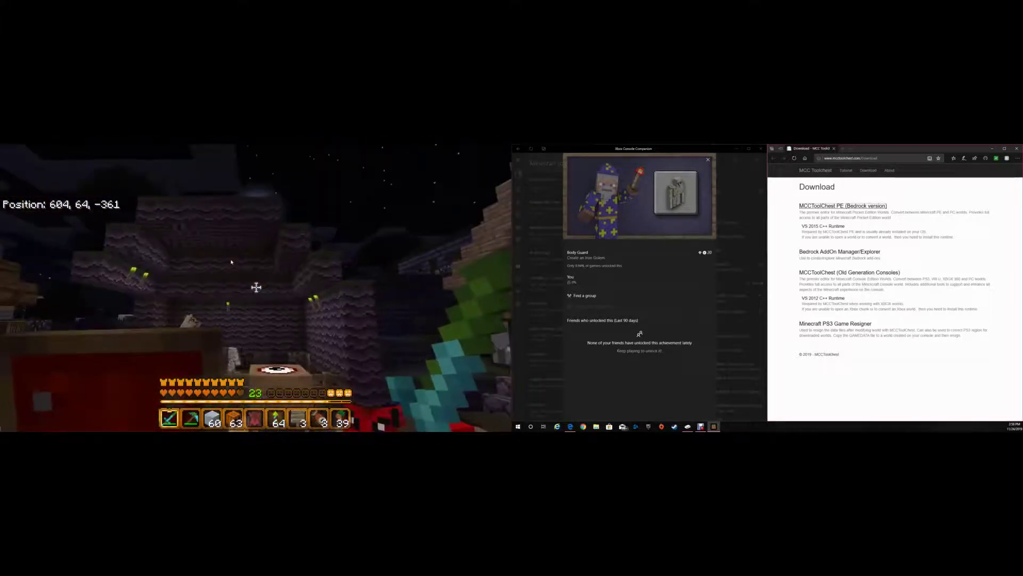
{"action": "key", "text": "Escape"}
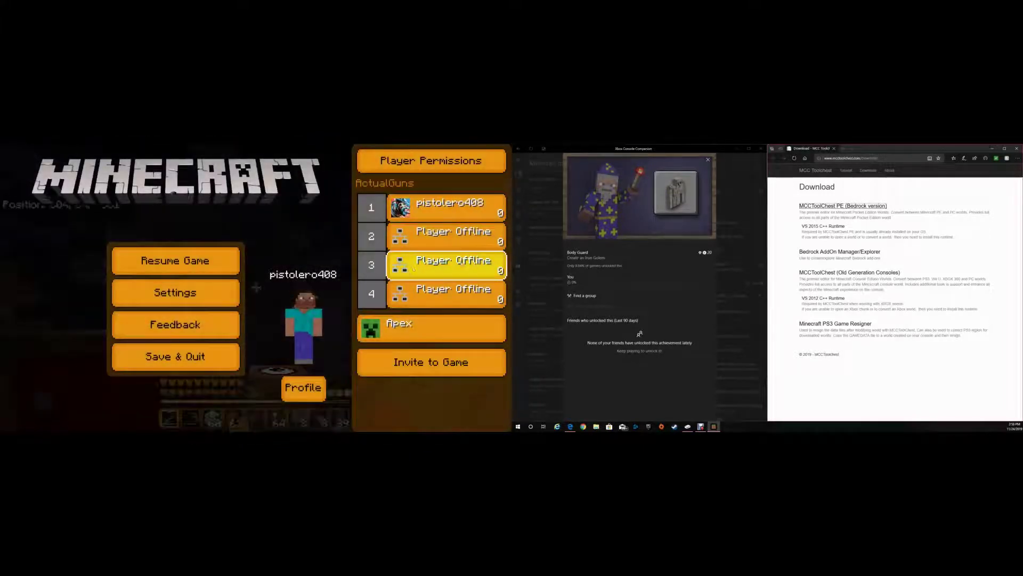
{"action": "key", "text": "Escape"}
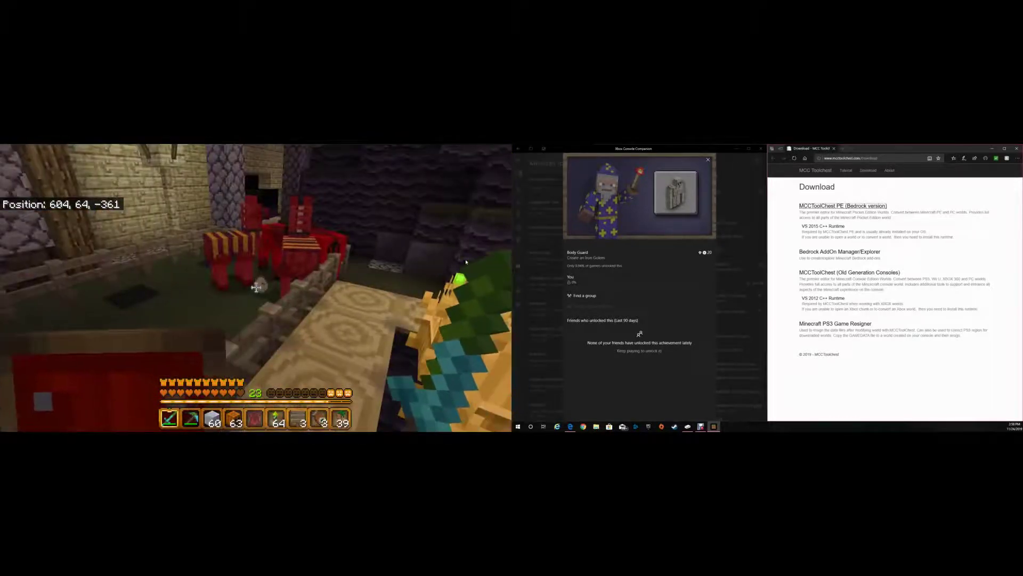